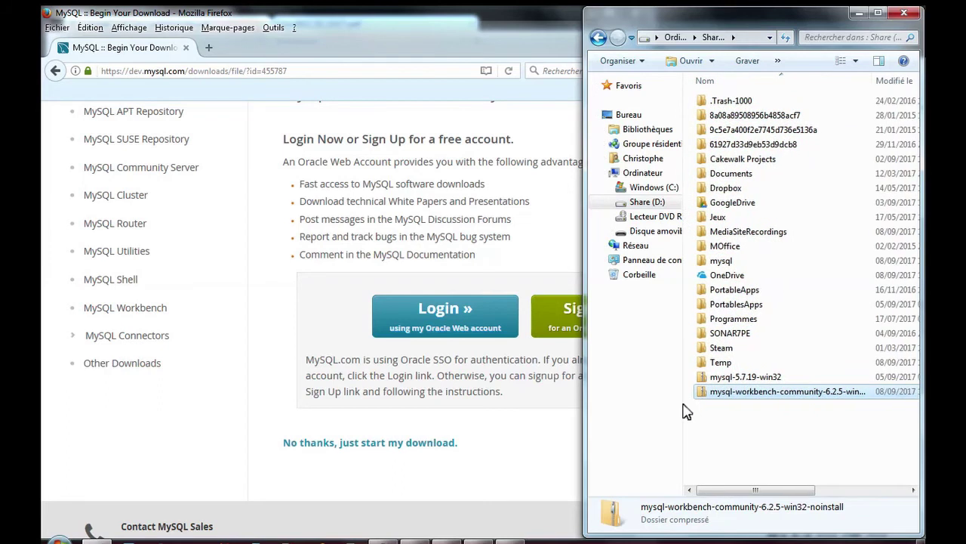
Extract the Workbench zip into D:\mysql-workbench-community-6.2.5-win32-noinstall.
{"action": "right_click", "coordinate": [764, 401]}
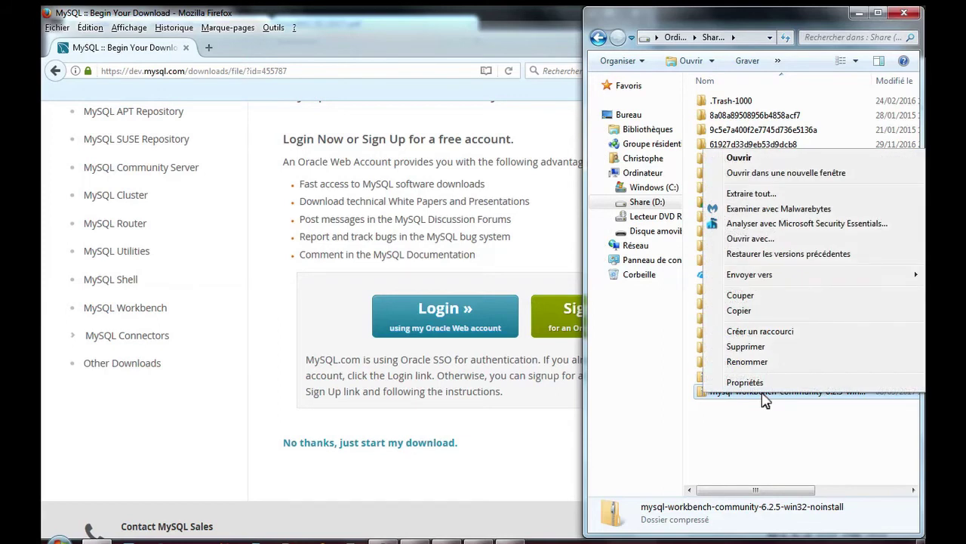
{"action": "left_click", "coordinate": [766, 310]}
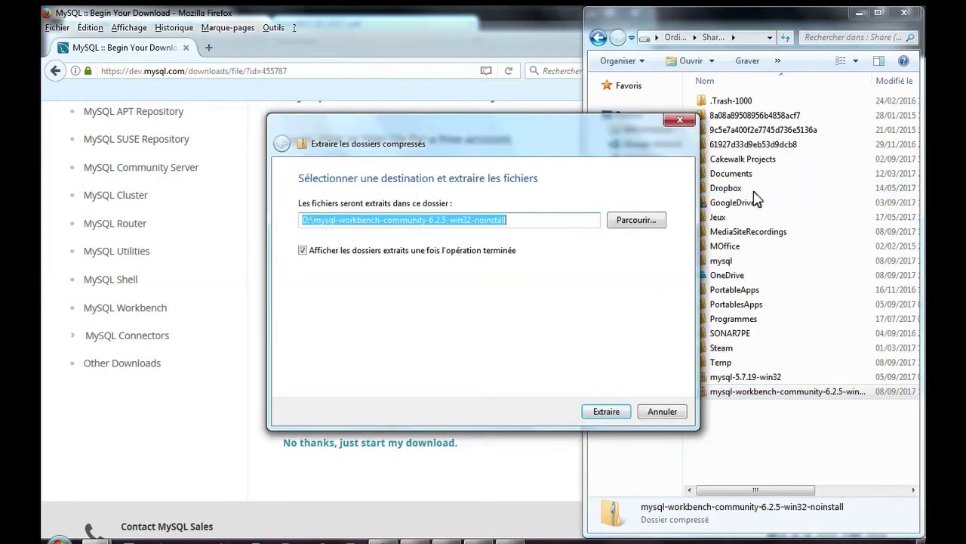
{"action": "left_click", "coordinate": [613, 413]}
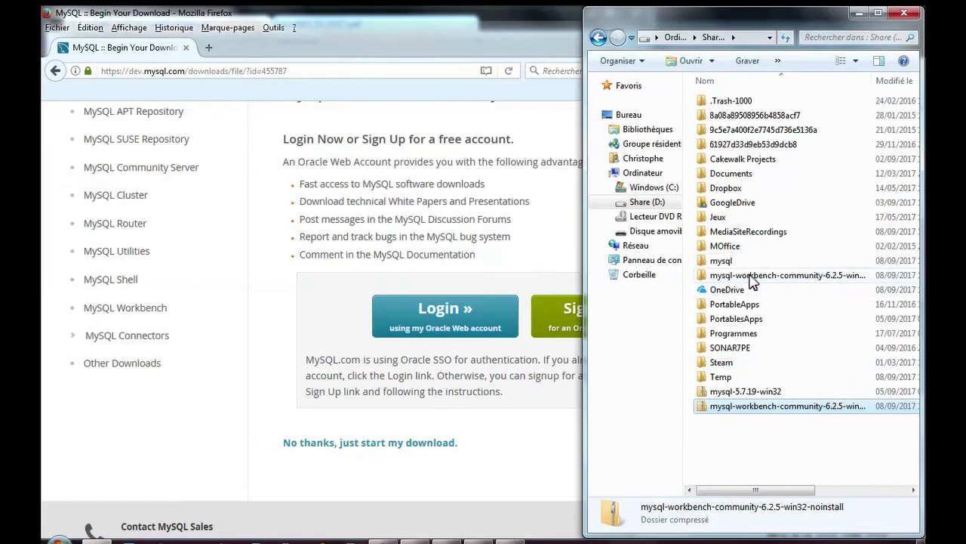
{"action": "mouse_move", "coordinate": [753, 282]}
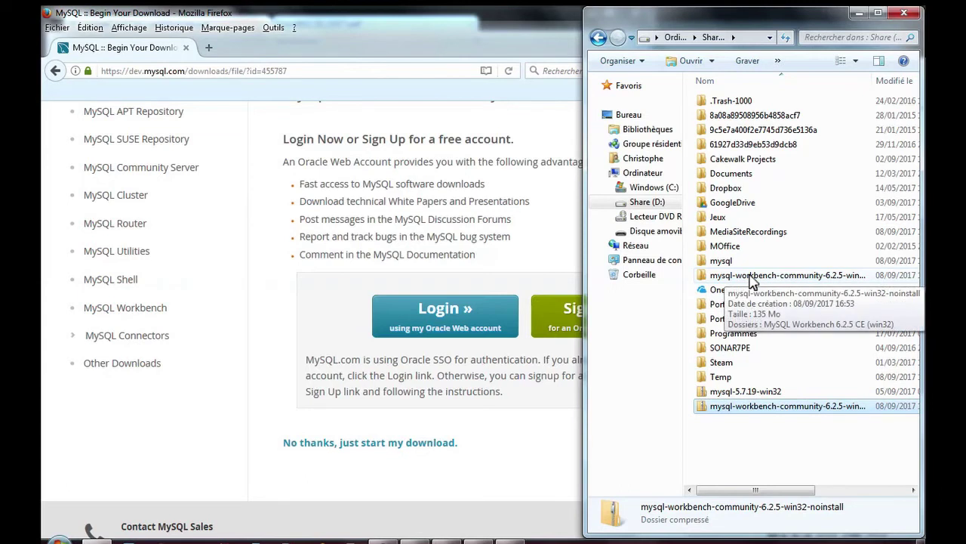
Run MySQLWorkbench.exe from the MySQL Workbench 6.2.5 CE (win32) folder, accepting the security warning.
{"action": "double_click", "coordinate": [753, 282]}
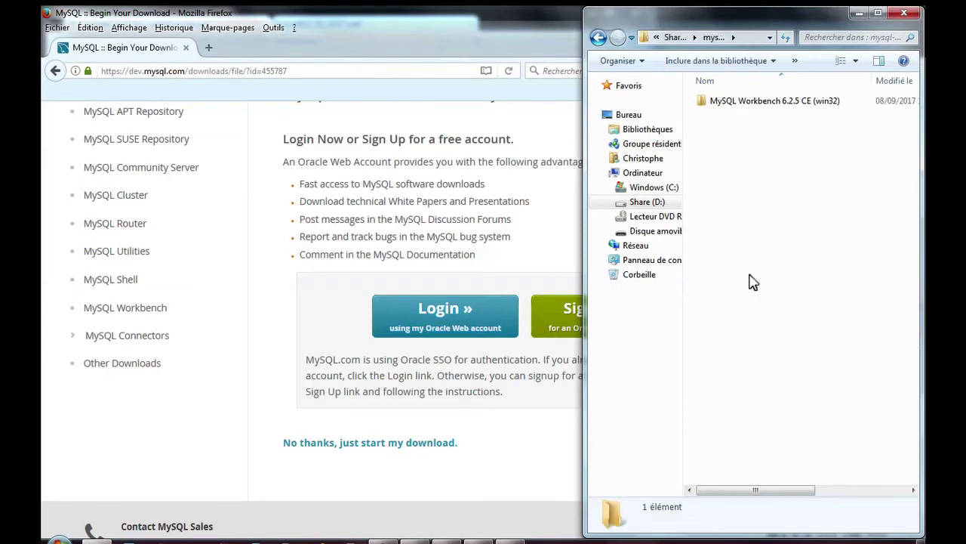
{"action": "double_click", "coordinate": [760, 102]}
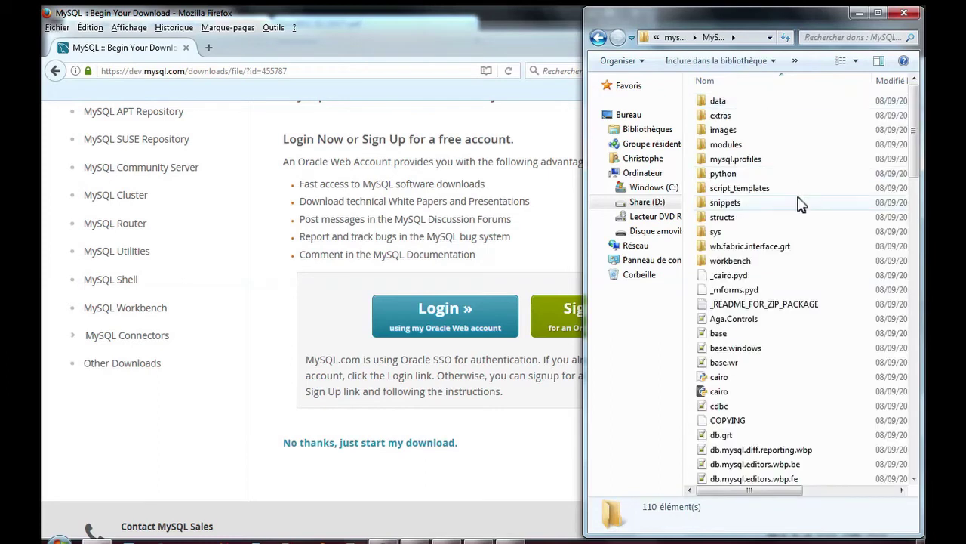
{"action": "scroll", "coordinate": [800, 204], "scroll_direction": "down", "scroll_amount": 4}
{"action": "scroll", "coordinate": [800, 204], "scroll_direction": "down", "scroll_amount": 15}
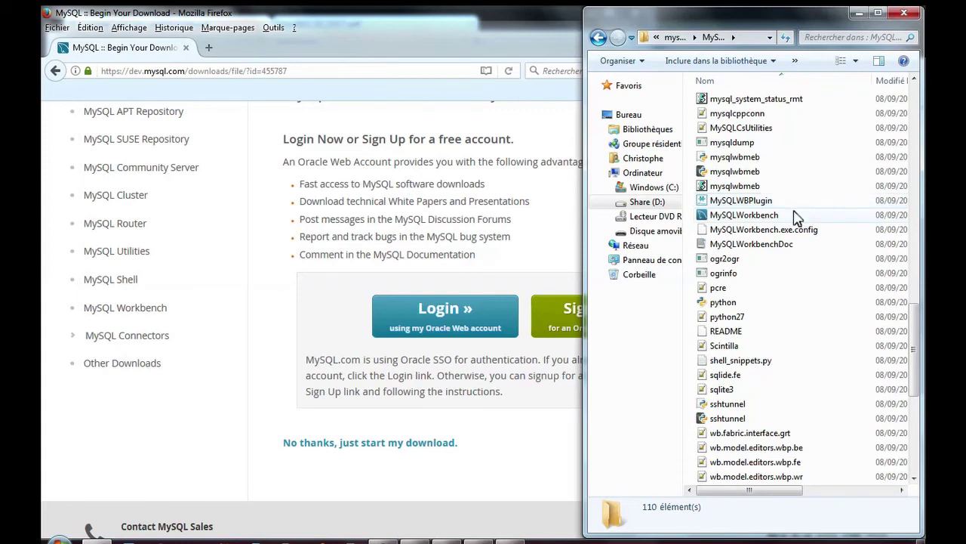
{"action": "left_click", "coordinate": [728, 219]}
{"action": "double_click", "coordinate": [728, 219]}
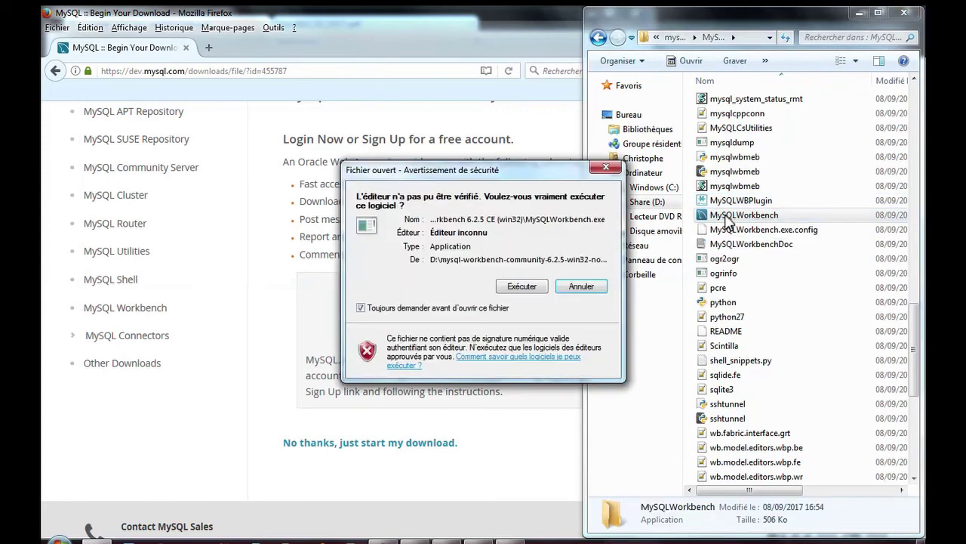
{"action": "left_click", "coordinate": [521, 288]}
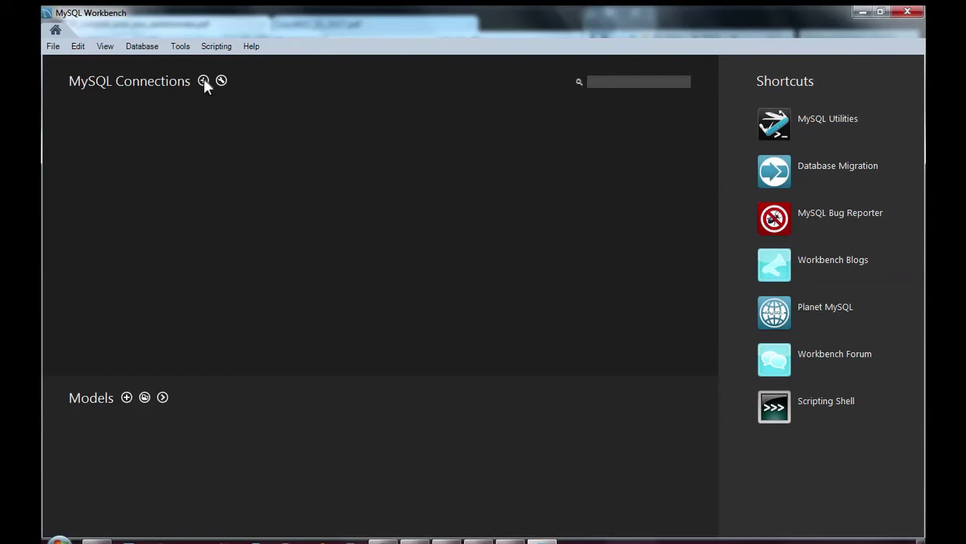
Create a connection named 'TP administration' for root at 127.0.0.1, port 3306.
{"action": "left_click", "coordinate": [203, 81]}
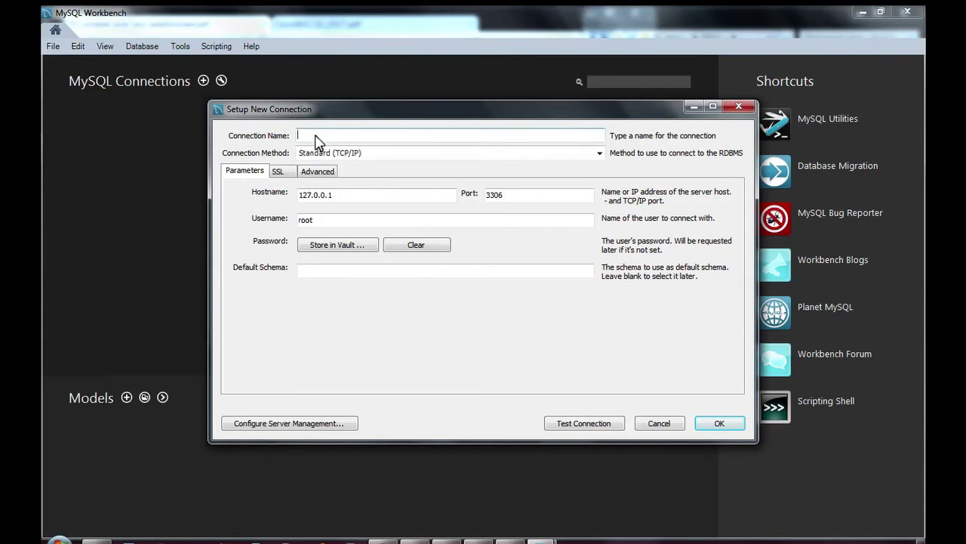
{"action": "type", "text": "TP administration"}
{"action": "left_click", "coordinate": [316, 222]}
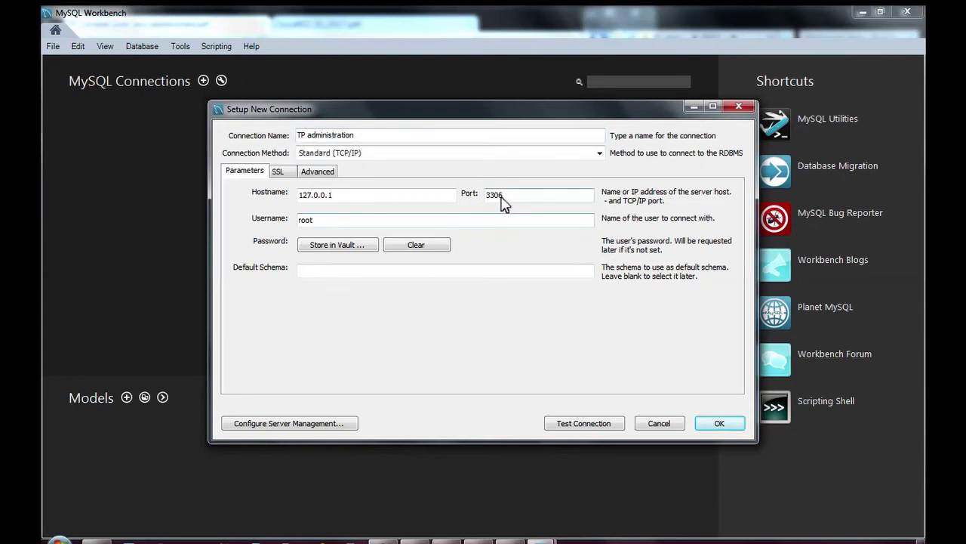
{"action": "key", "text": "shift+Tab"}
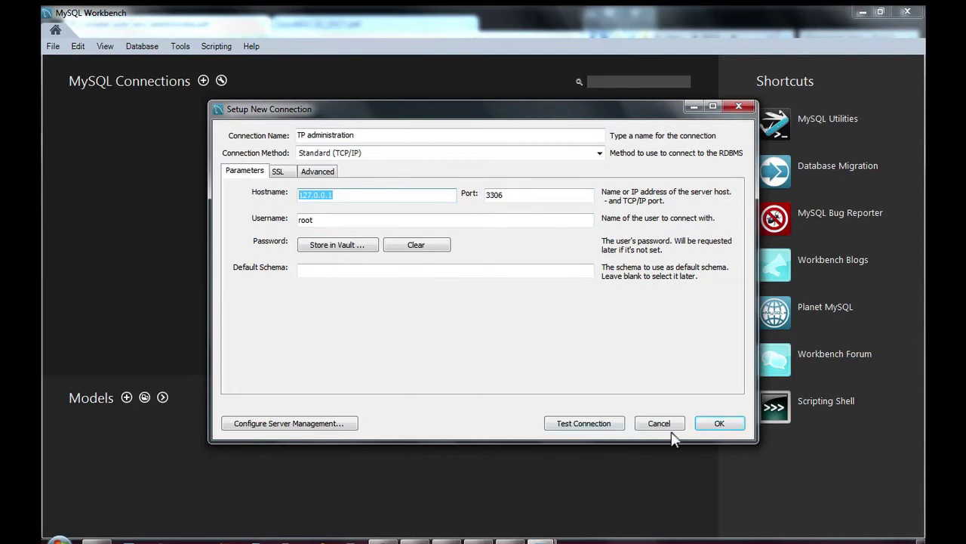
{"action": "left_click", "coordinate": [717, 424]}
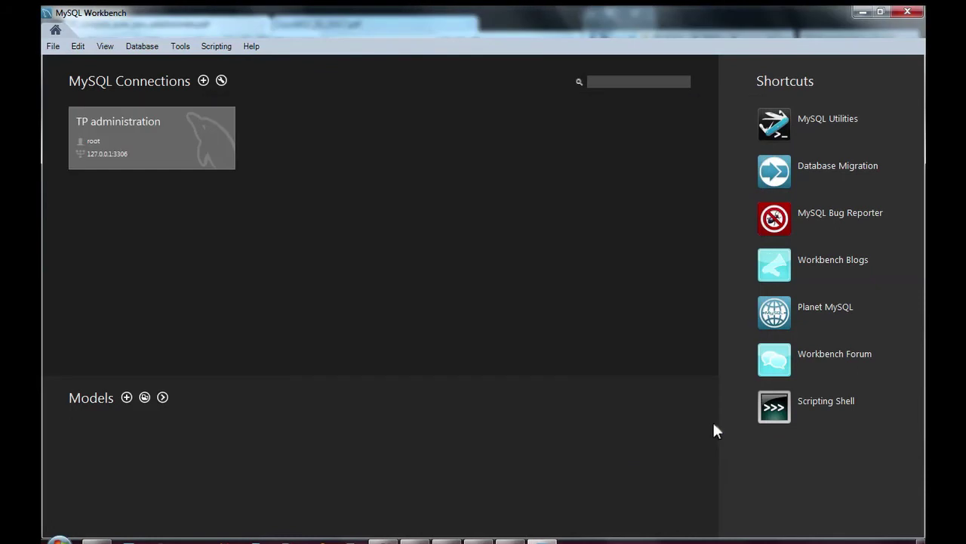
Connect to TP administration, supplying the root password.
{"action": "left_click", "coordinate": [156, 148]}
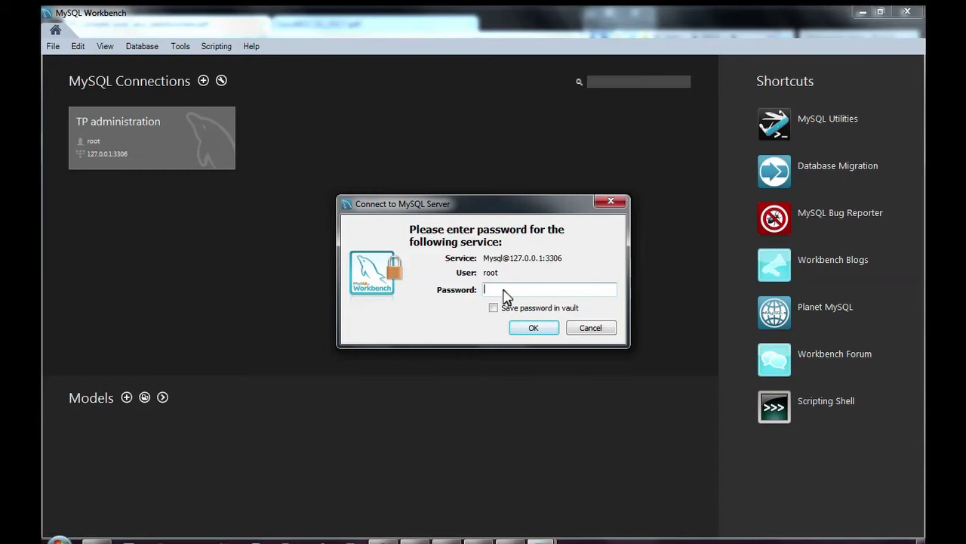
{"action": "type", "text": "****"}
{"action": "left_click", "coordinate": [534, 329]}
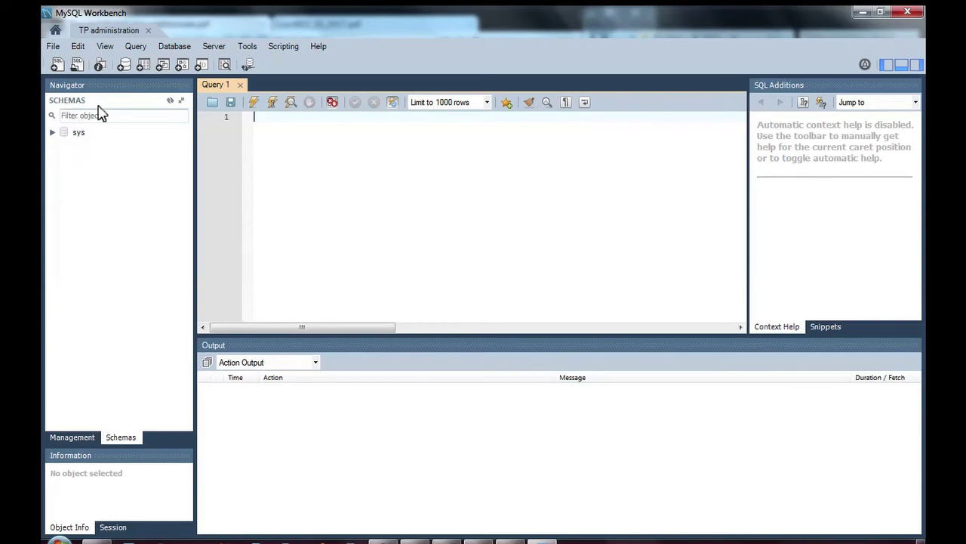
Open Server Status from the Navigator's Management section.
{"action": "left_click", "coordinate": [71, 437]}
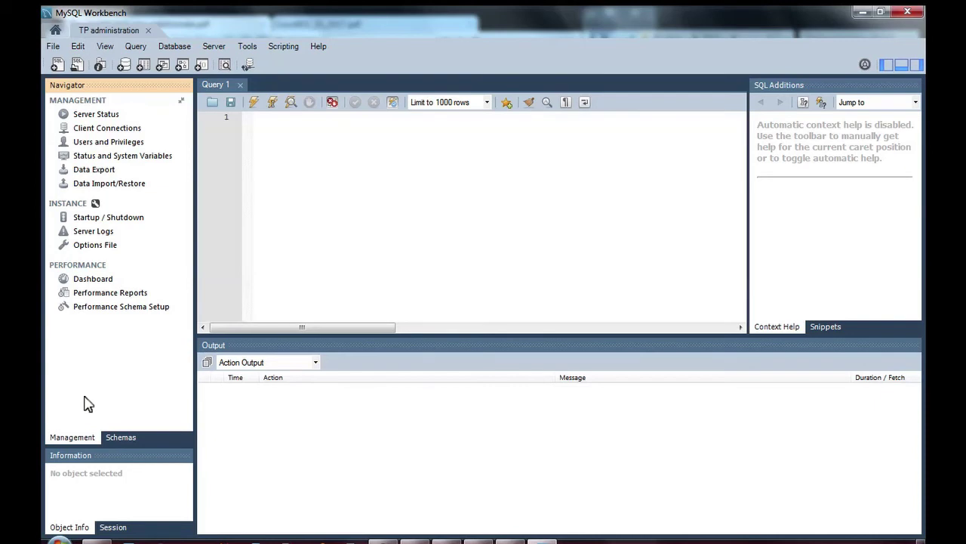
{"action": "left_click", "coordinate": [90, 118]}
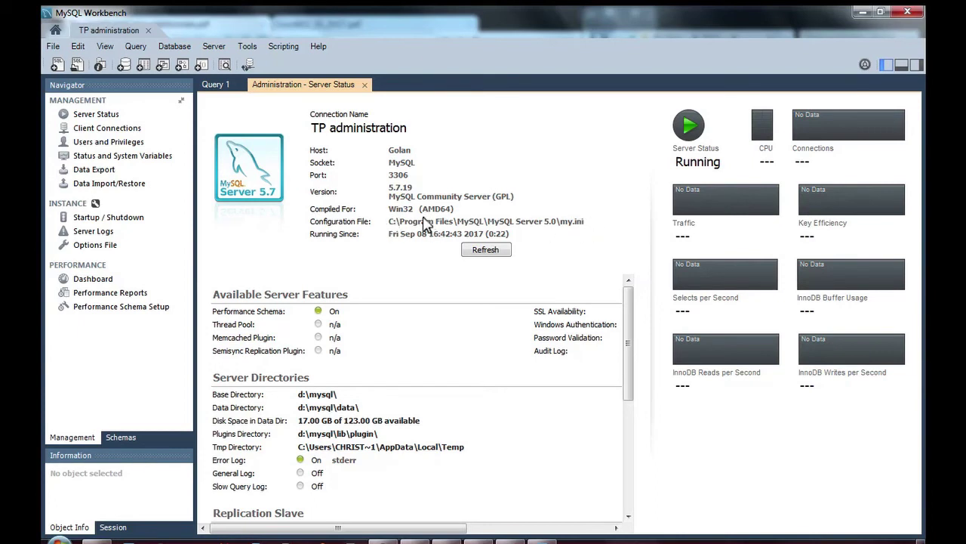
In the connection's System Profile, change the configuration file path to d:\mysql\my.ini.
{"action": "left_click", "coordinate": [149, 31]}
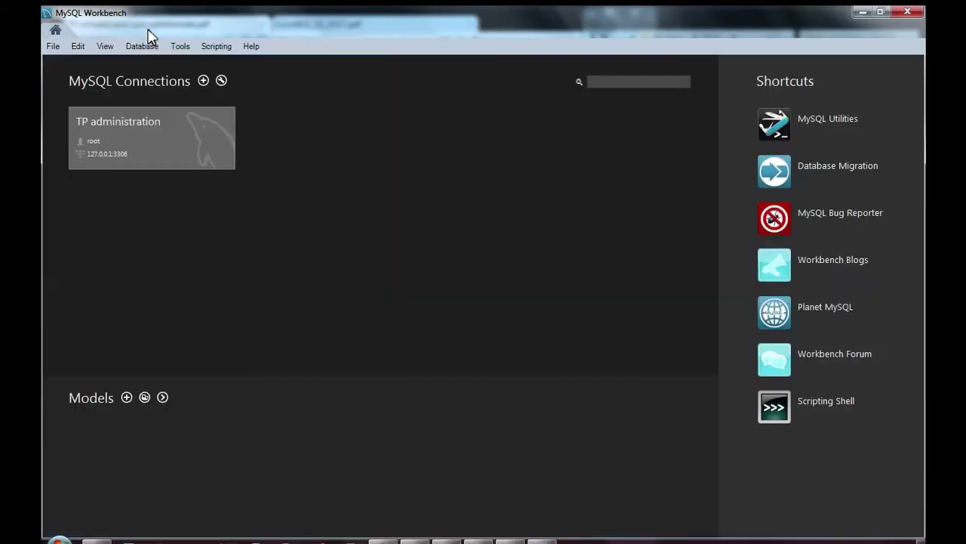
{"action": "right_click", "coordinate": [136, 143]}
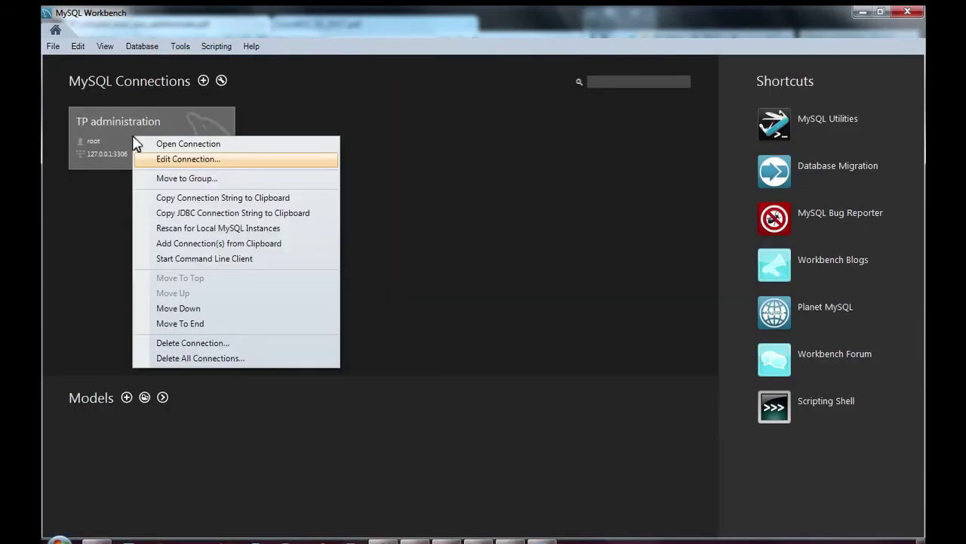
{"action": "left_click", "coordinate": [178, 159]}
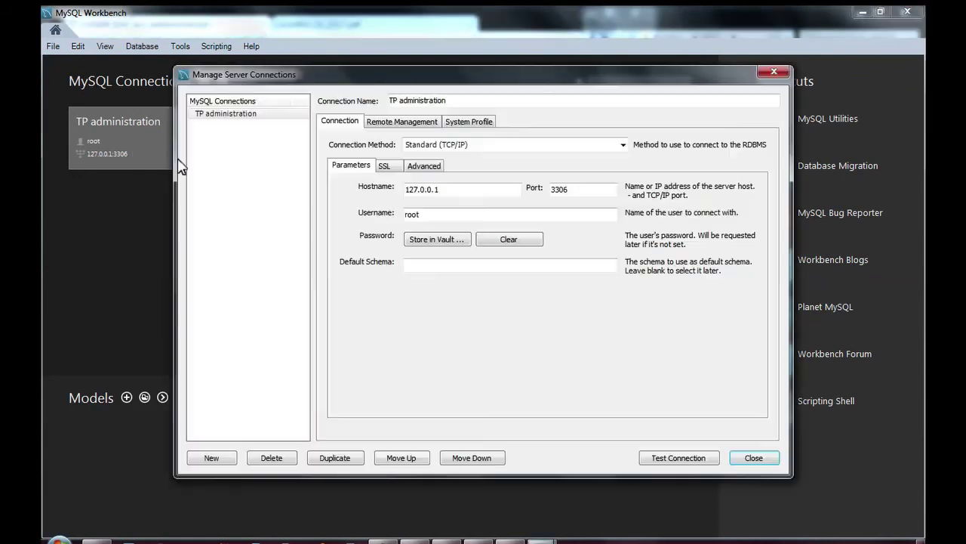
{"action": "left_click", "coordinate": [473, 124]}
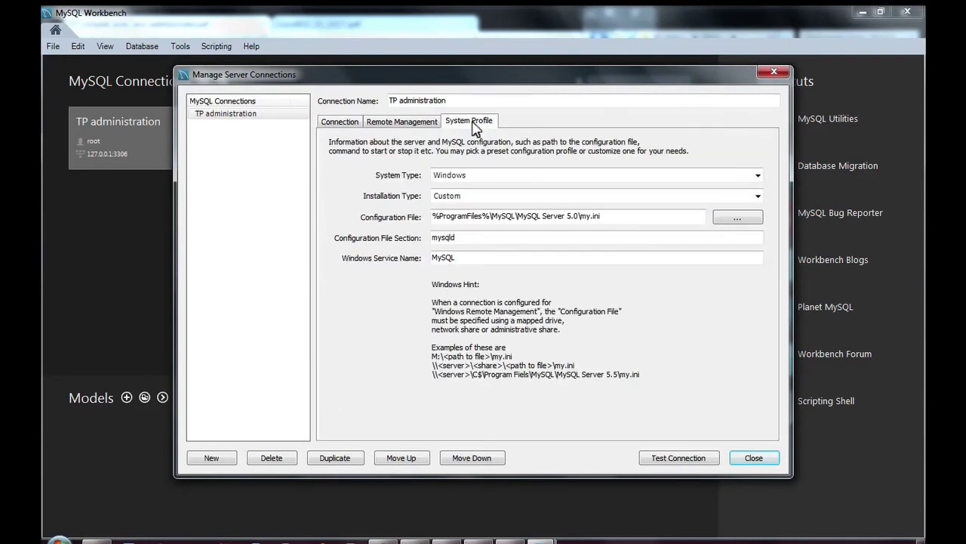
{"action": "double_click", "coordinate": [616, 219]}
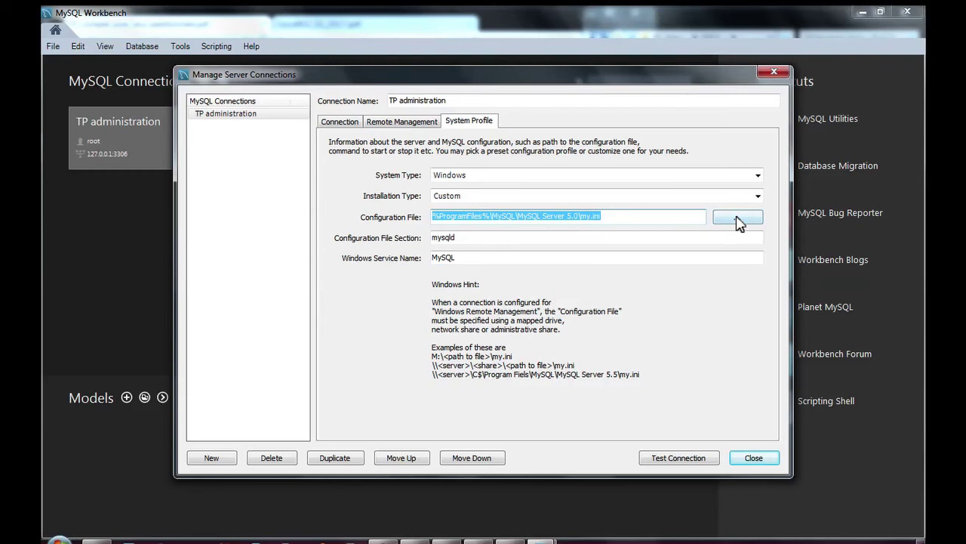
{"action": "double_click", "coordinate": [574, 217]}
{"action": "left_click_drag", "start_coordinate": [575, 218], "coordinate": [402, 219]}
{"action": "type", "text": "d:\\"}
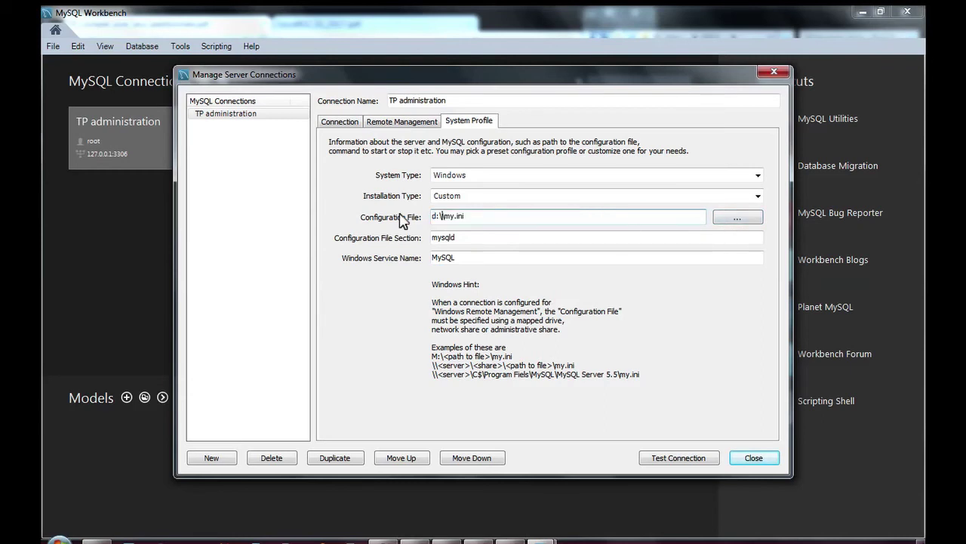
{"action": "type", "text": "mysql"}
{"action": "left_click", "coordinate": [755, 457]}
{"action": "left_click", "coordinate": [223, 117]}
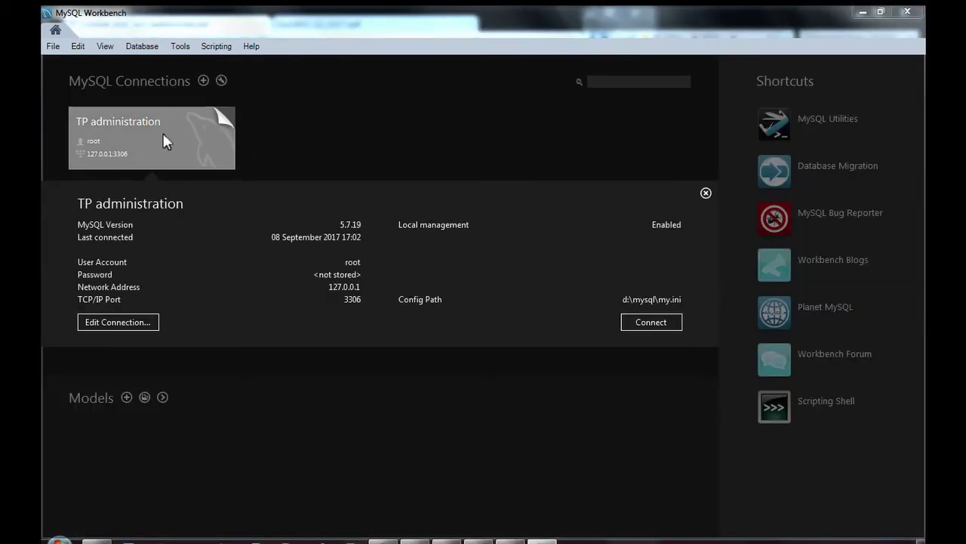
Reopen TP administration and check Server Status shows the server running with d:\mysql\my.ini.
{"action": "left_click", "coordinate": [189, 151]}
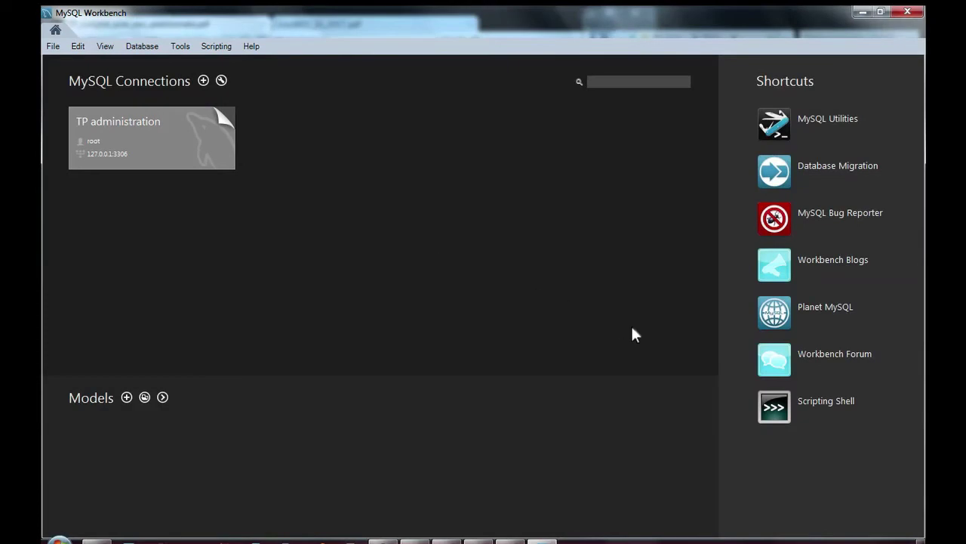
{"action": "left_click", "coordinate": [194, 151]}
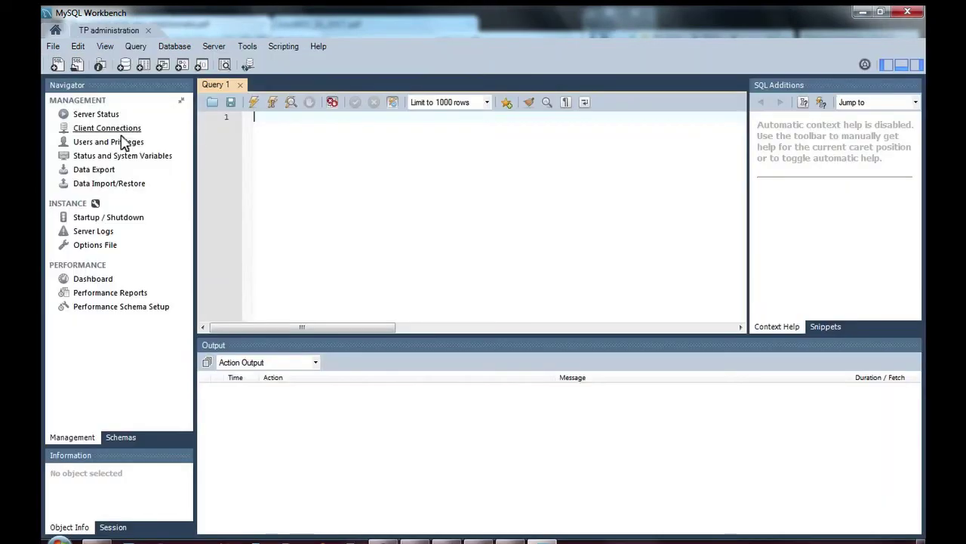
{"action": "left_click", "coordinate": [103, 117]}
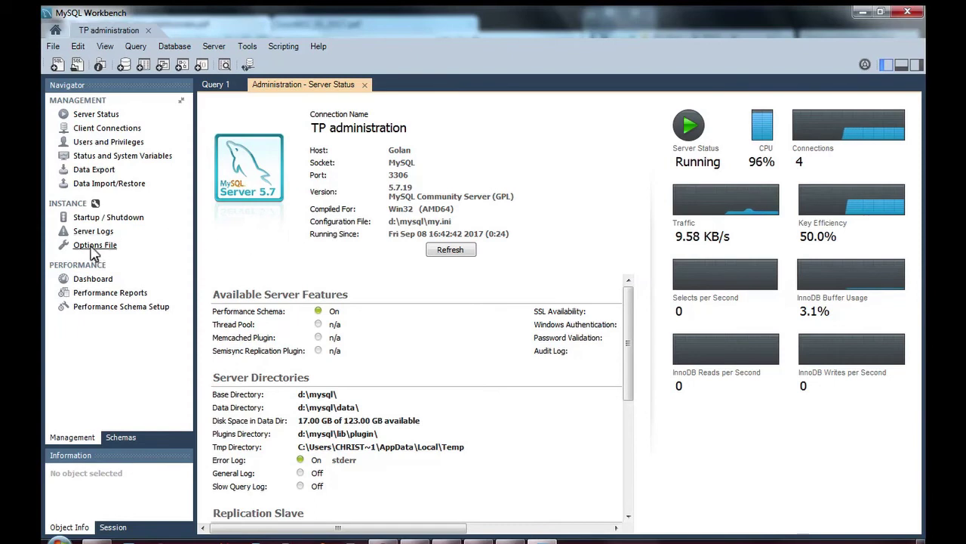
{"action": "left_click", "coordinate": [92, 250]}
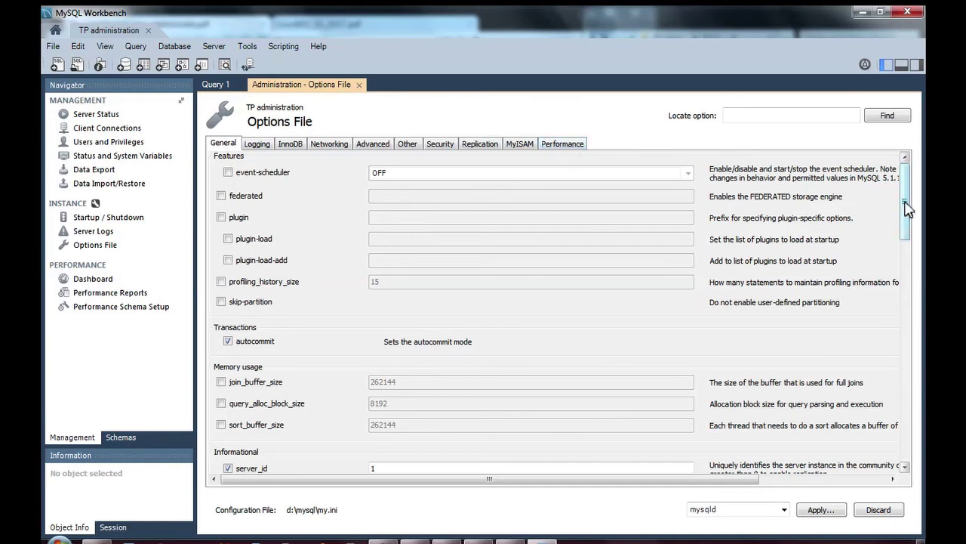
Scroll through the General settings on the Options File page.
{"action": "scroll", "coordinate": [909, 245], "scroll_direction": "down", "scroll_amount": 5}
{"action": "left_click_drag", "start_coordinate": [904, 332], "coordinate": [901, 242]}
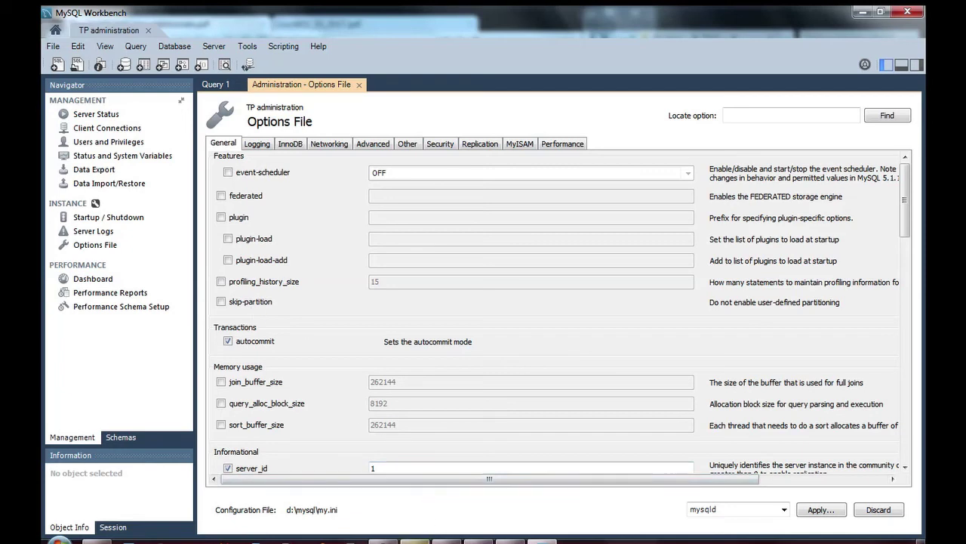
Bring up the lab PDF and scroll back to the MySQL server usage summary on page 4.
{"action": "mouse_move", "coordinate": [414, 539]}
{"action": "left_click", "coordinate": [386, 429]}
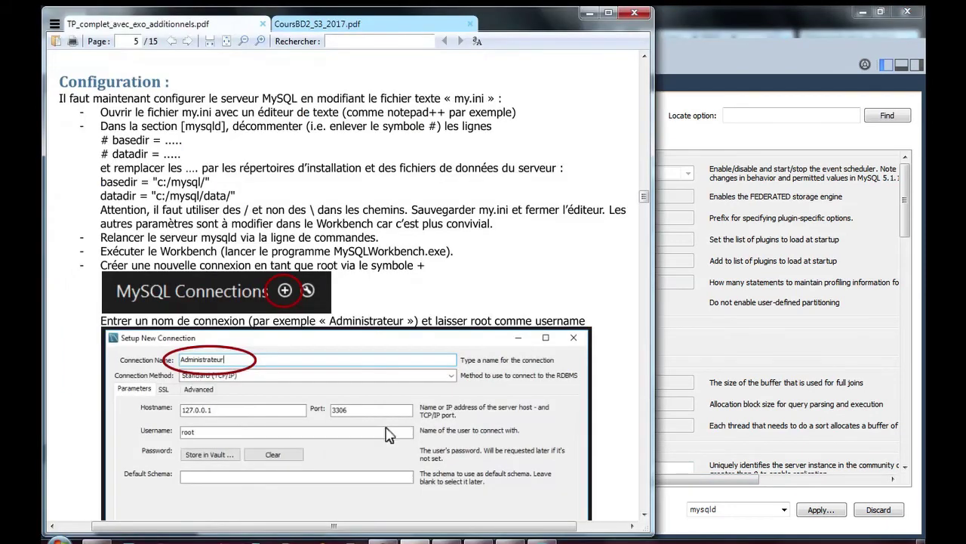
{"action": "scroll", "coordinate": [362, 362], "scroll_direction": "up", "scroll_amount": 5}
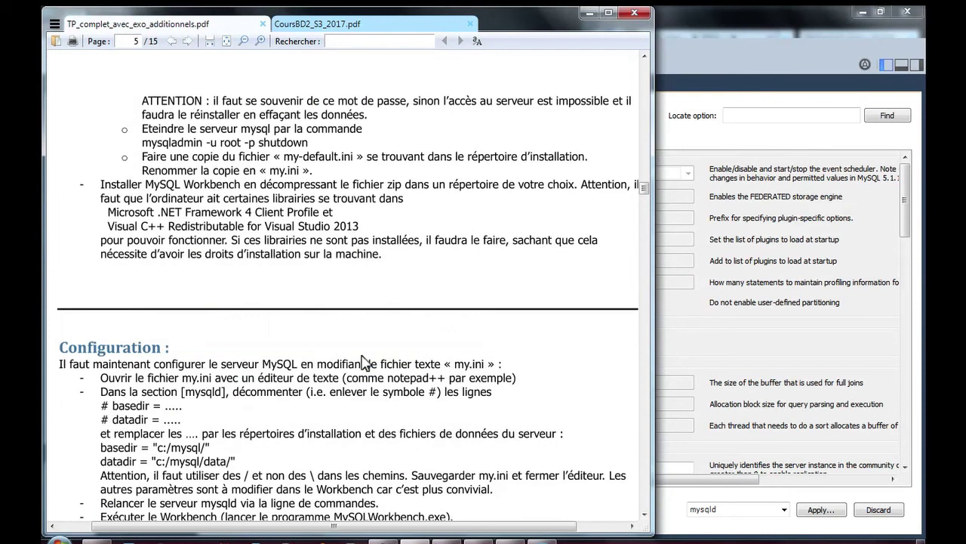
{"action": "scroll", "coordinate": [362, 363], "scroll_direction": "up", "scroll_amount": 6}
{"action": "scroll", "coordinate": [362, 363], "scroll_direction": "up", "scroll_amount": 8}
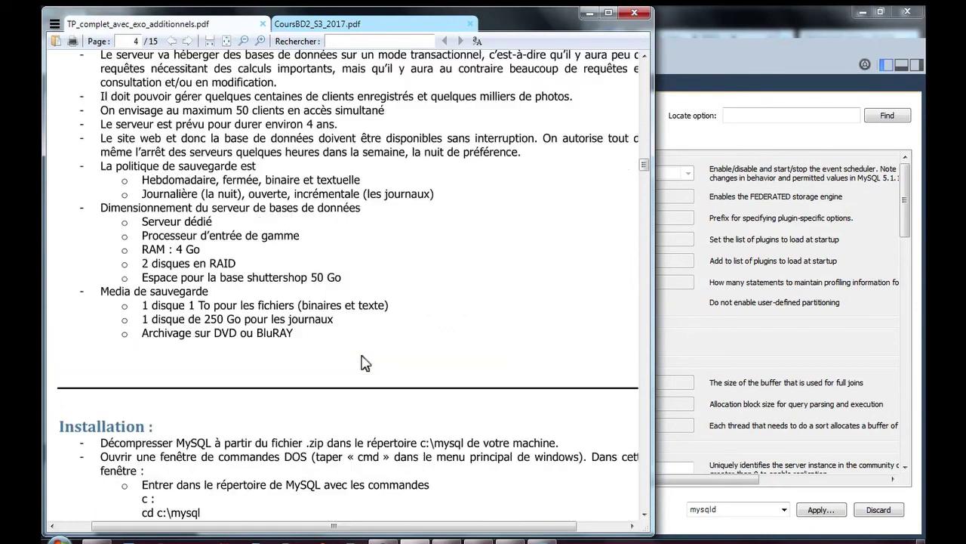
{"action": "scroll", "coordinate": [362, 362], "scroll_direction": "up", "scroll_amount": 1}
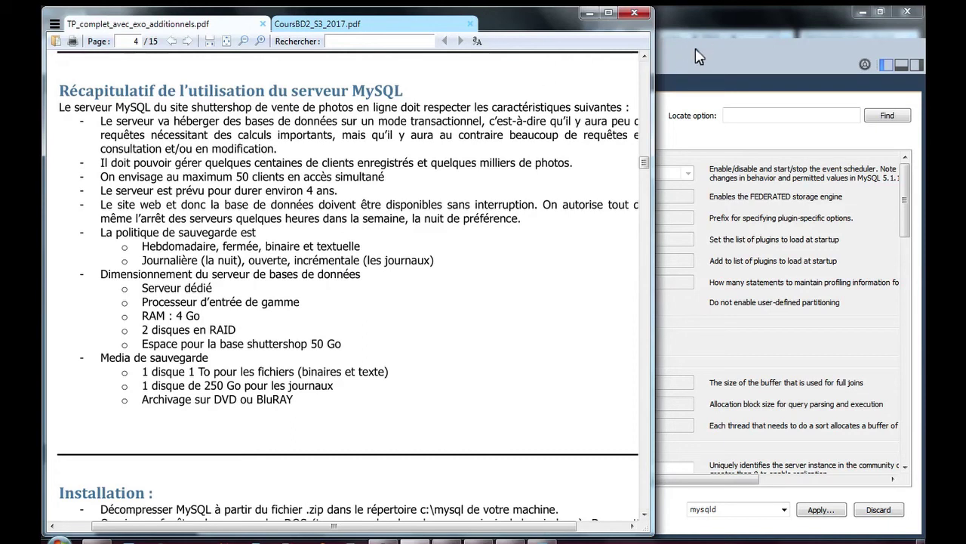
{"action": "left_click", "coordinate": [696, 58]}
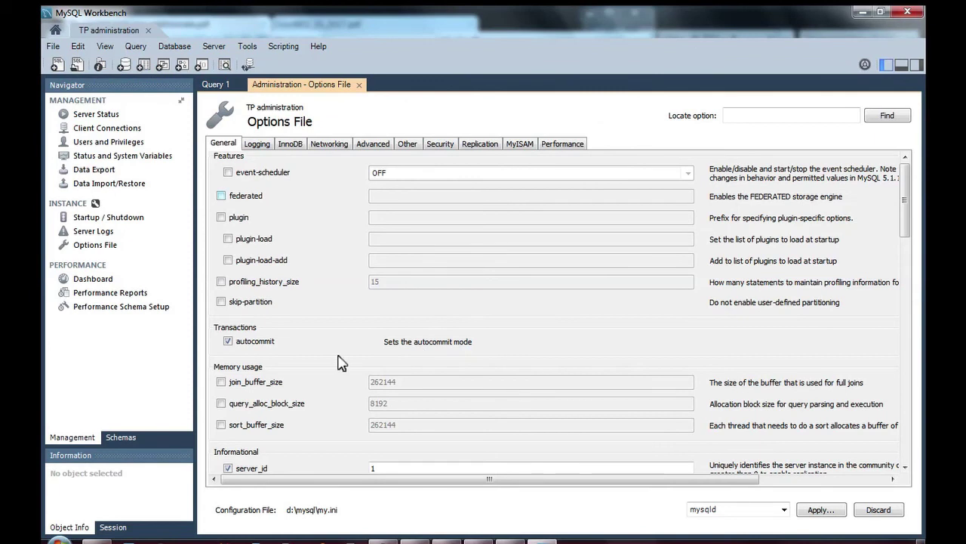
Open the Logging tab of the options file and scroll down to Binlog Options.
{"action": "left_click", "coordinate": [263, 147]}
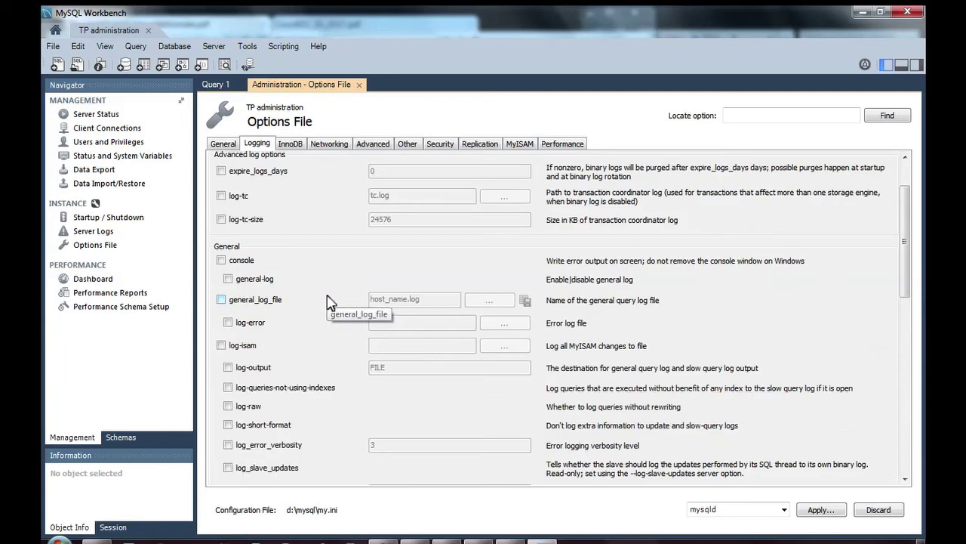
{"action": "scroll", "coordinate": [330, 303], "scroll_direction": "down", "scroll_amount": 1}
{"action": "scroll", "coordinate": [329, 303], "scroll_direction": "down", "scroll_amount": 3}
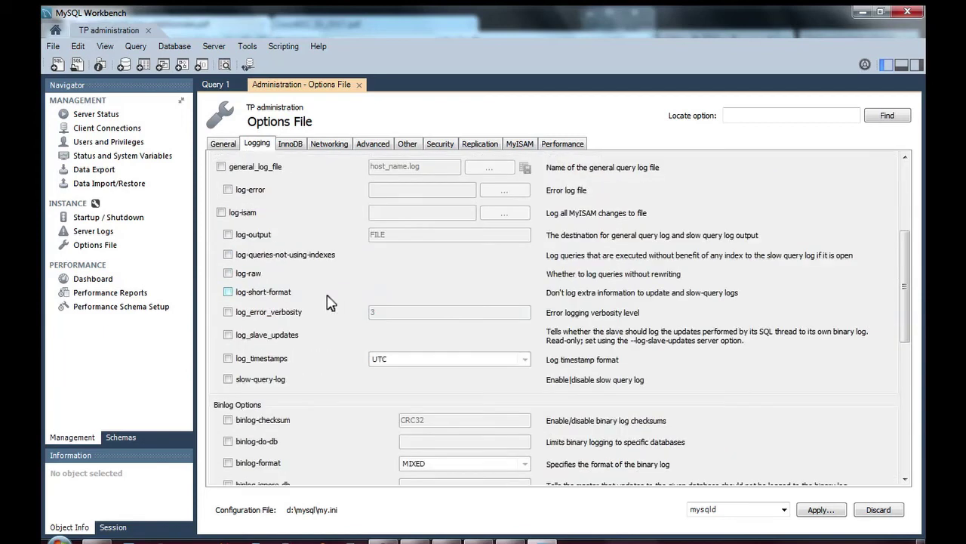
{"action": "scroll", "coordinate": [330, 302], "scroll_direction": "down", "scroll_amount": 3}
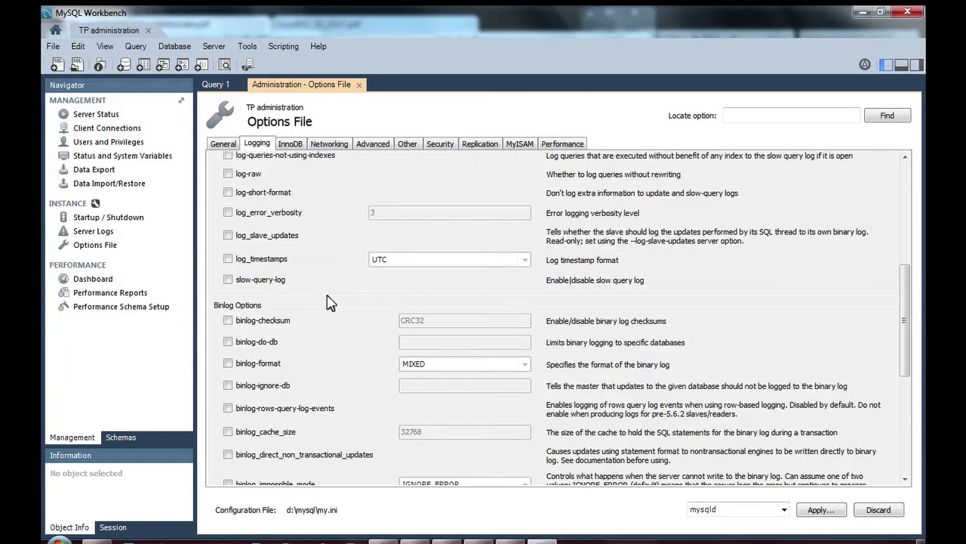
{"action": "scroll", "coordinate": [330, 303], "scroll_direction": "down", "scroll_amount": 4}
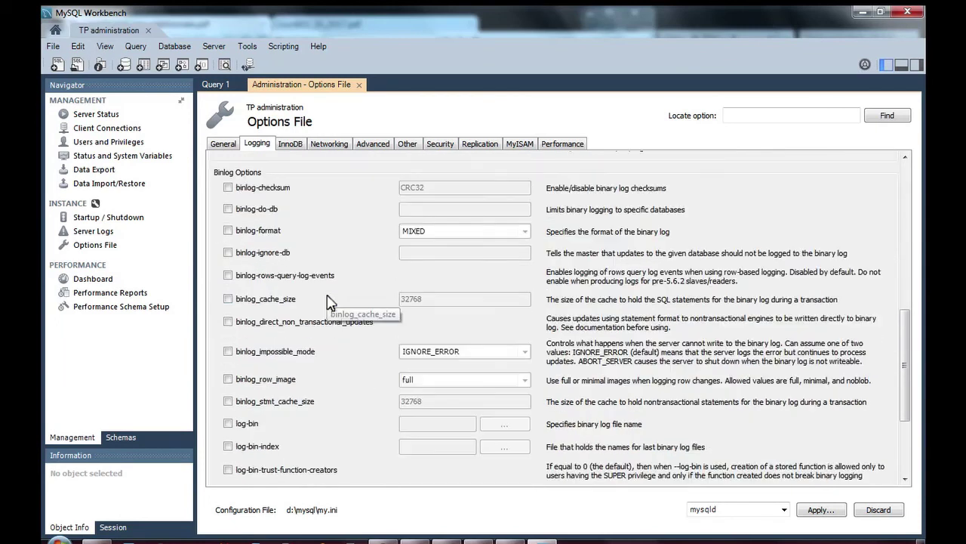
Enable log-bin and enter the file name d:\MySQLLogs\journal.
{"action": "left_click", "coordinate": [228, 424]}
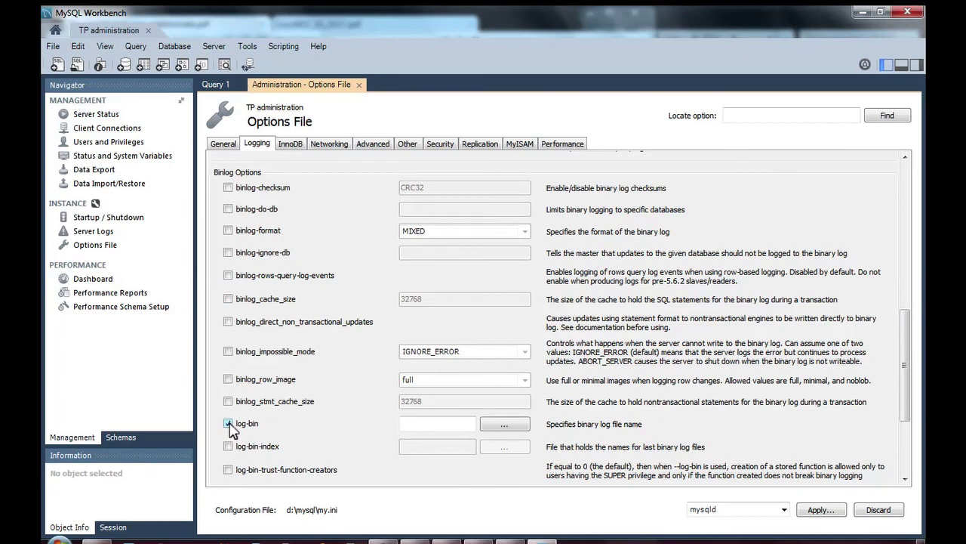
{"action": "left_click", "coordinate": [438, 427]}
{"action": "type", "text": "d:"}
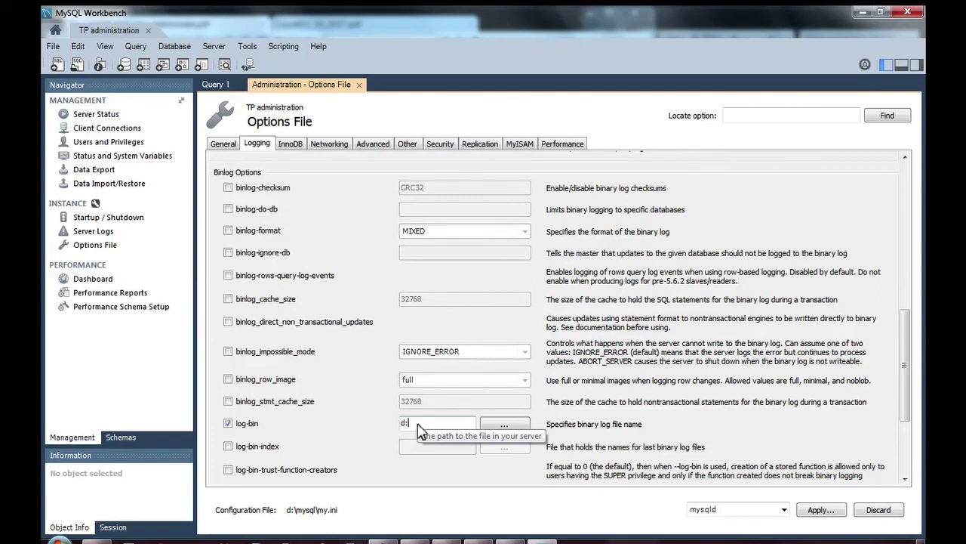
{"action": "type", "text": "\\"}
{"action": "type", "text": "W"}
{"action": "type", "text": "ySQL"}
{"action": "type", "text": "LO"}
{"action": "type", "text": "g"}
{"action": "key", "text": "BackSpace"}
{"action": "key", "text": "BackSpace"}
{"action": "type", "text": "ogs"}
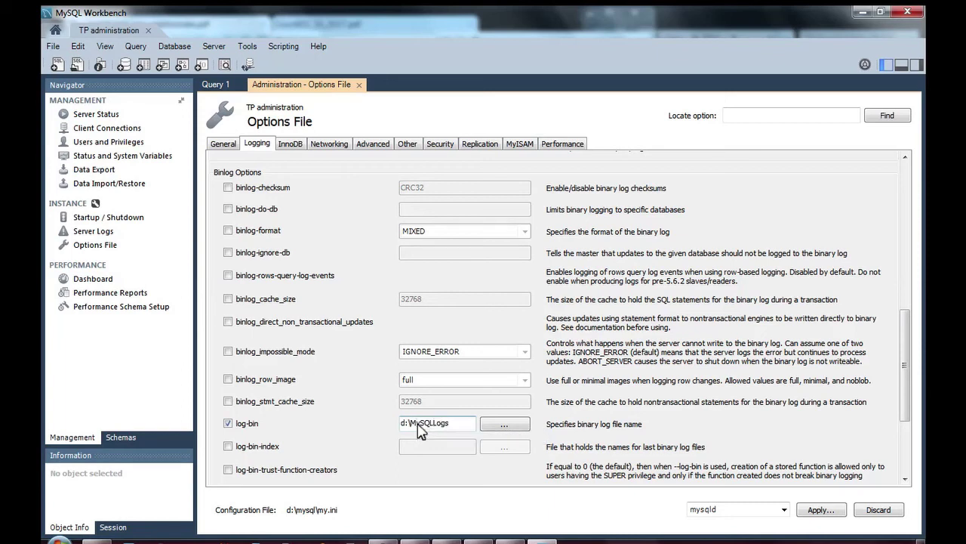
{"action": "type", "text": "\\"}
{"action": "type", "text": "l"}
{"action": "type", "text": "journal"}
Correct the log-bin value to "d:/MySQLLogs/journal" with a leading quote and forward slashes.
{"action": "type", "text": "1"}
{"action": "key", "text": "Home"}
{"action": "type", "text": "\""}
{"action": "left_click", "coordinate": [417, 422]}
{"action": "key", "text": "BackSpace"}
{"action": "type", "text": "/"}
{"action": "key", "text": "BackSpace"}
{"action": "type", "text": "/"}
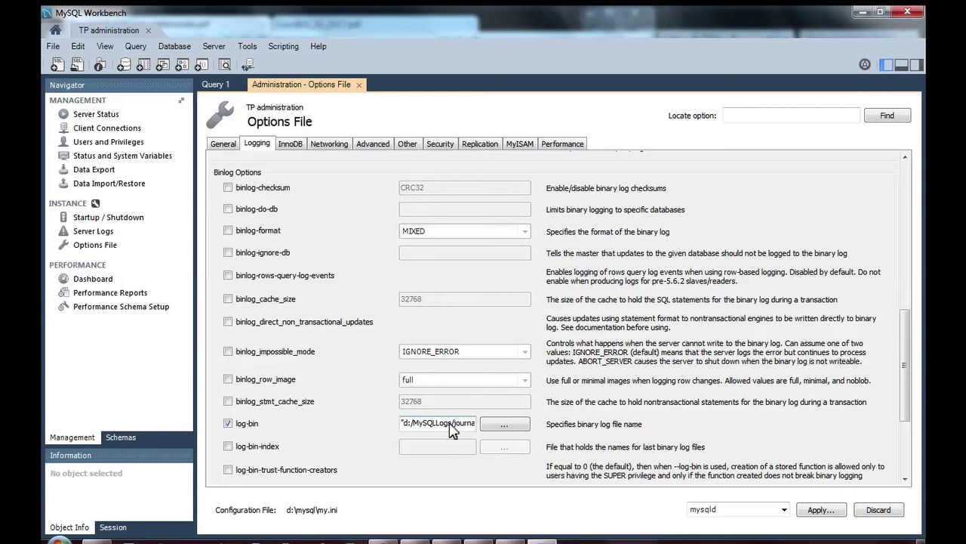
{"action": "key", "text": "alt+Tab"}
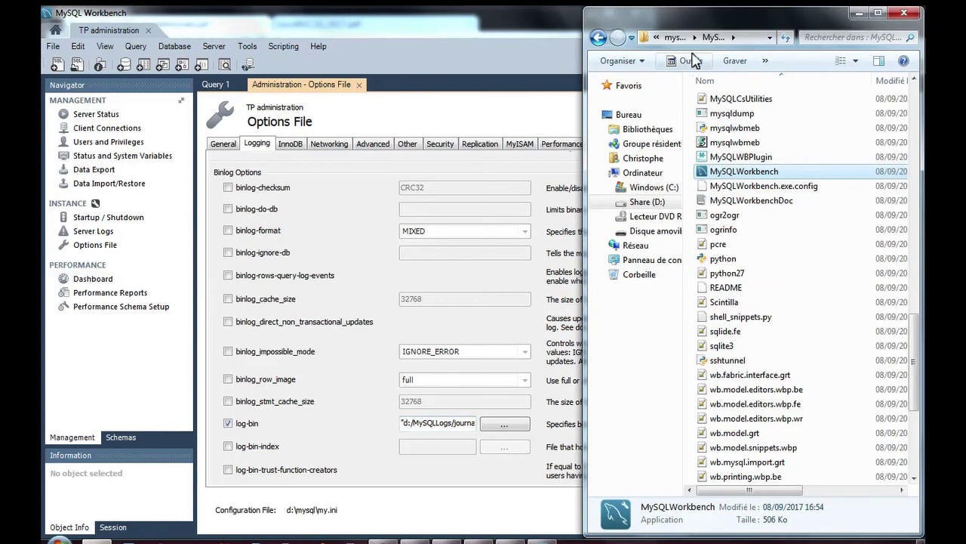
Navigate Explorer to the root of the Share (D:) drive.
{"action": "left_click", "coordinate": [669, 37]}
{"action": "left_click", "coordinate": [677, 38]}
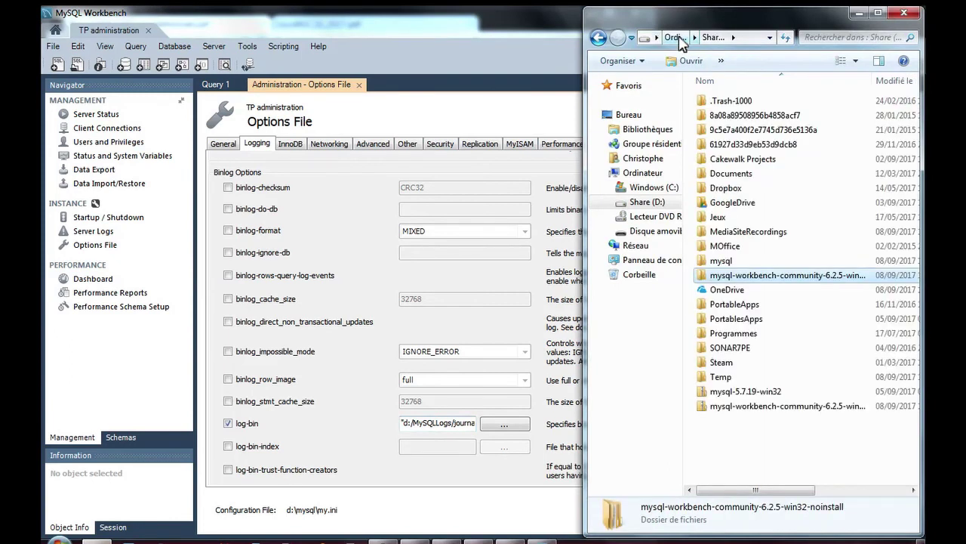
{"action": "left_click", "coordinate": [680, 38]}
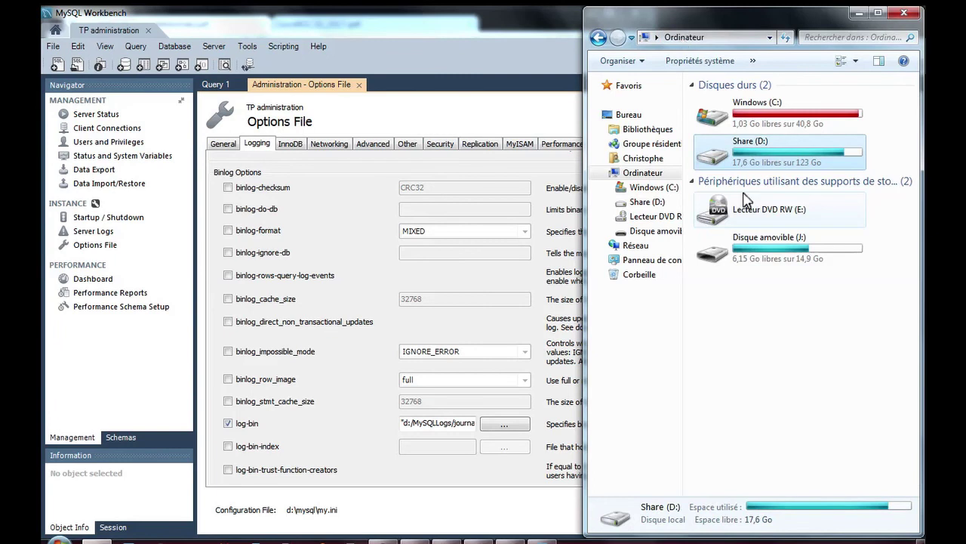
{"action": "double_click", "coordinate": [779, 157]}
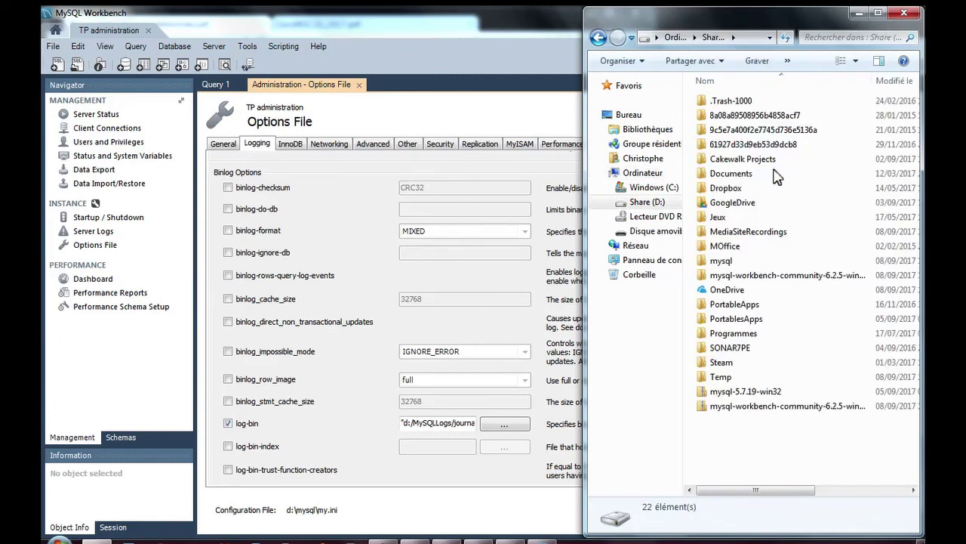
Create a new folder named MySQLLogs on D: and return to Workbench.
{"action": "right_click", "coordinate": [757, 440]}
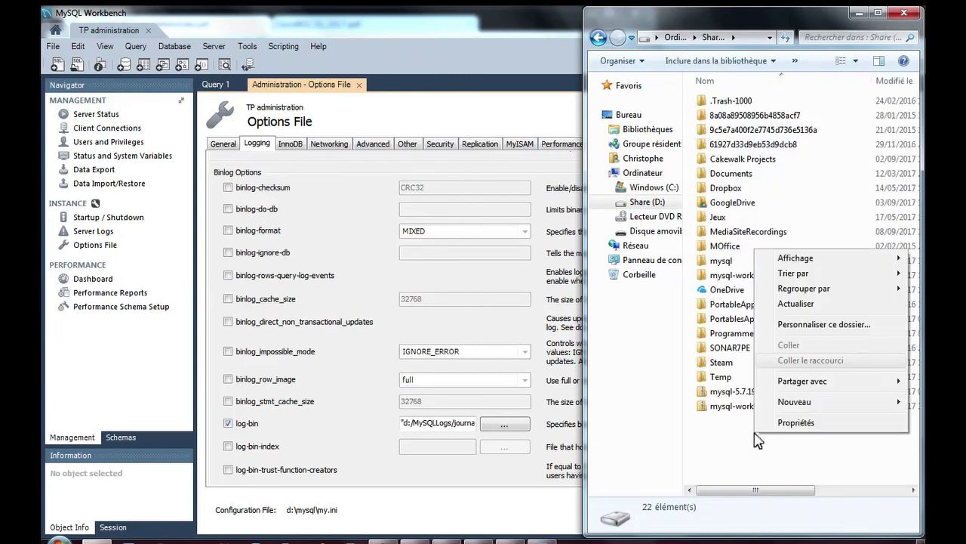
{"action": "mouse_move", "coordinate": [802, 407]}
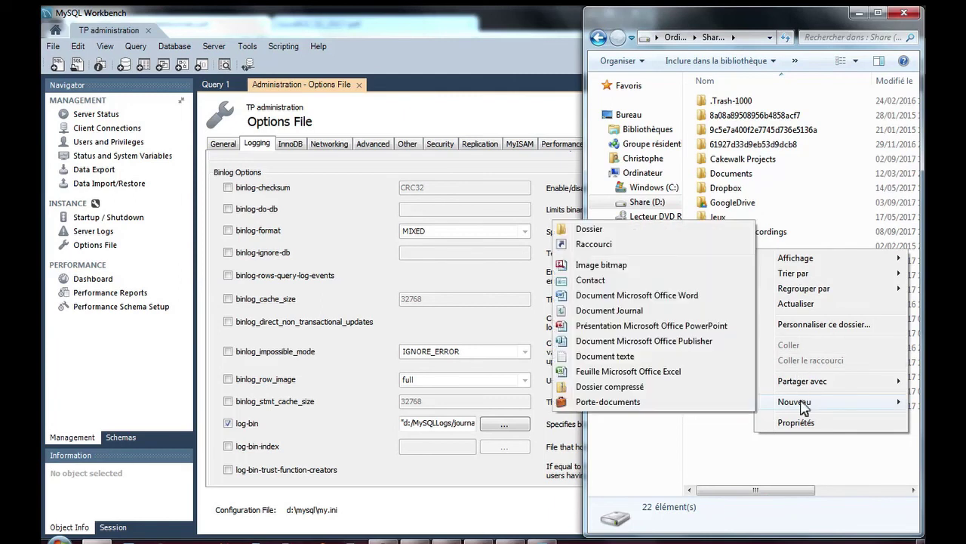
{"action": "left_click", "coordinate": [631, 228]}
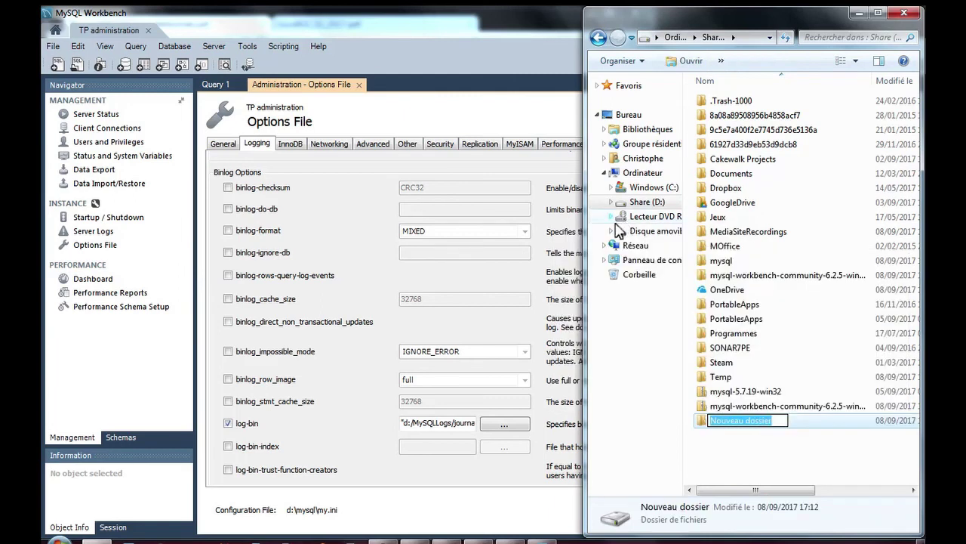
{"action": "type", "text": "MySQLLogs"}
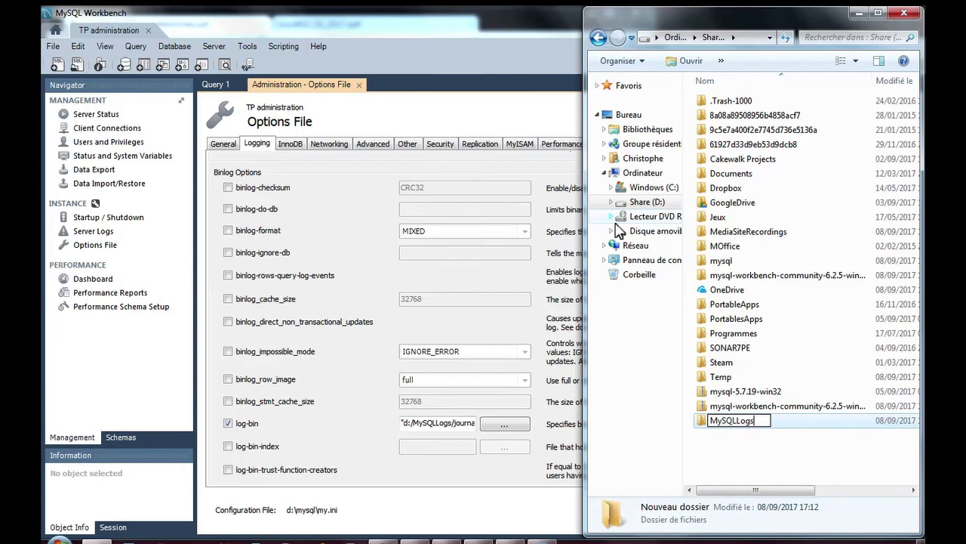
{"action": "key", "text": "Return"}
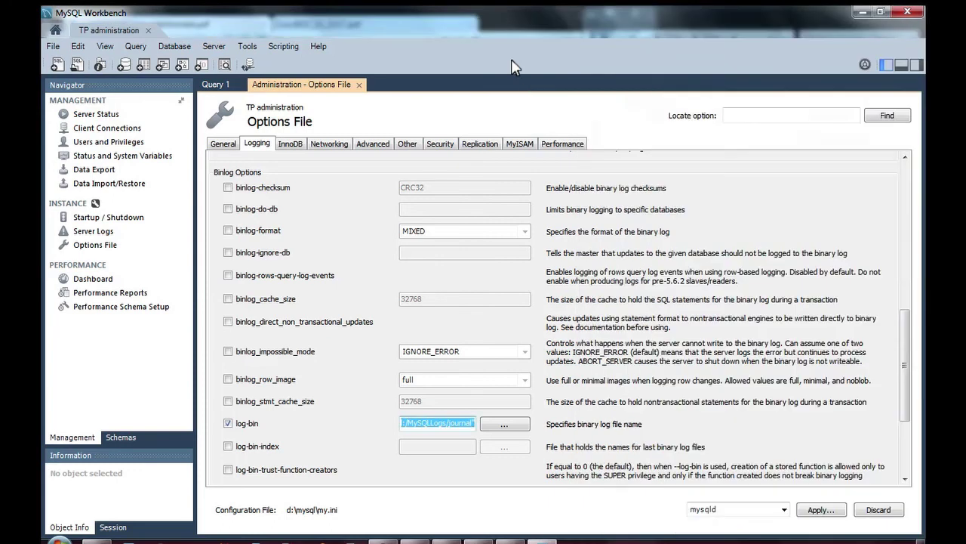
{"action": "left_click", "coordinate": [511, 59]}
Apply the change, writing log-bin = "d:/MySQLLogs/journal" into d:\mysql\my.ini.
{"action": "left_click", "coordinate": [818, 510]}
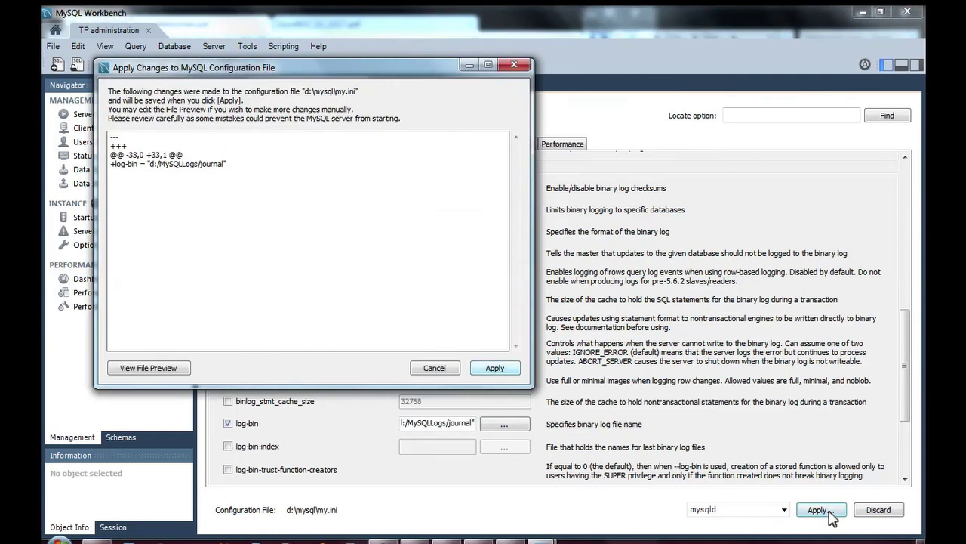
{"action": "left_click", "coordinate": [495, 369]}
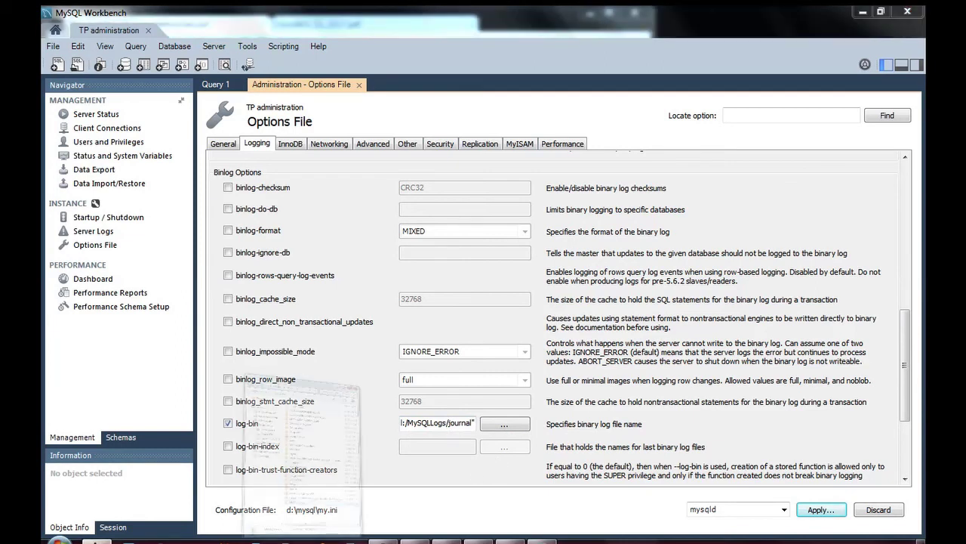
Open the my configuration file in D:\mysql with Notepad (Bloc-notes).
{"action": "left_click", "coordinate": [155, 534]}
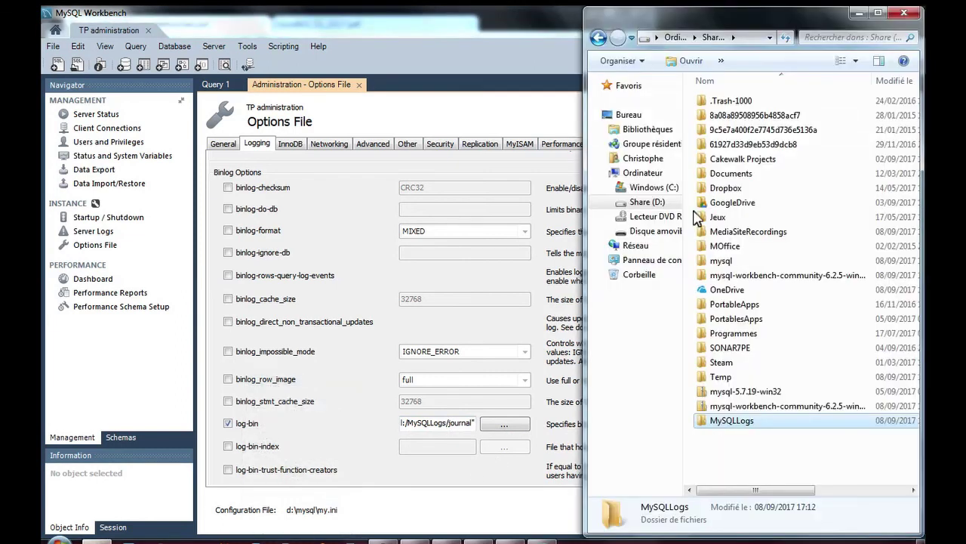
{"action": "double_click", "coordinate": [721, 261]}
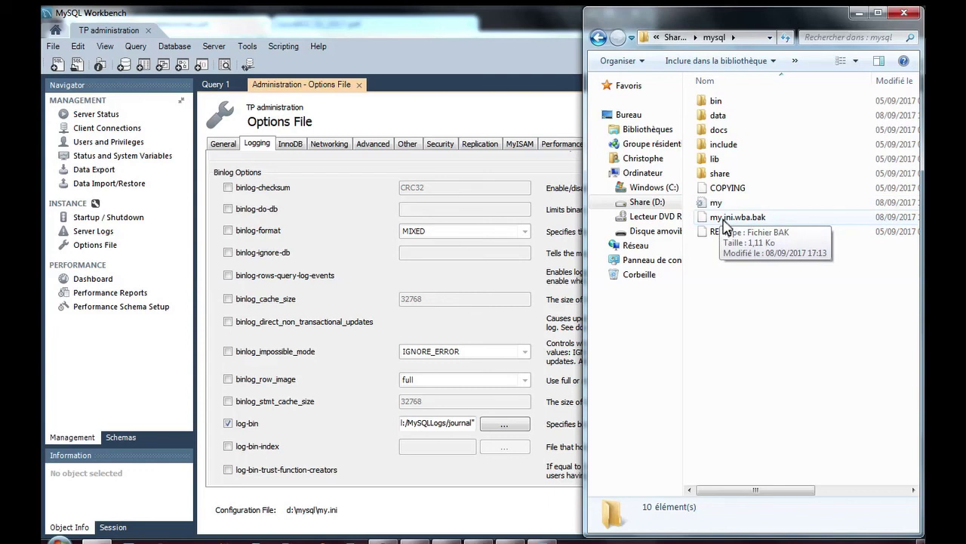
{"action": "left_click", "coordinate": [722, 205]}
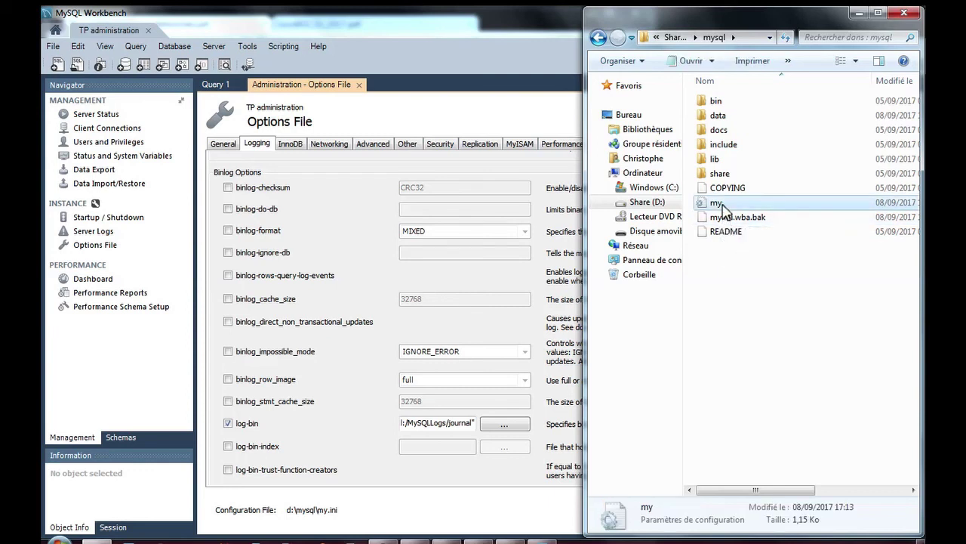
{"action": "right_click", "coordinate": [724, 210]}
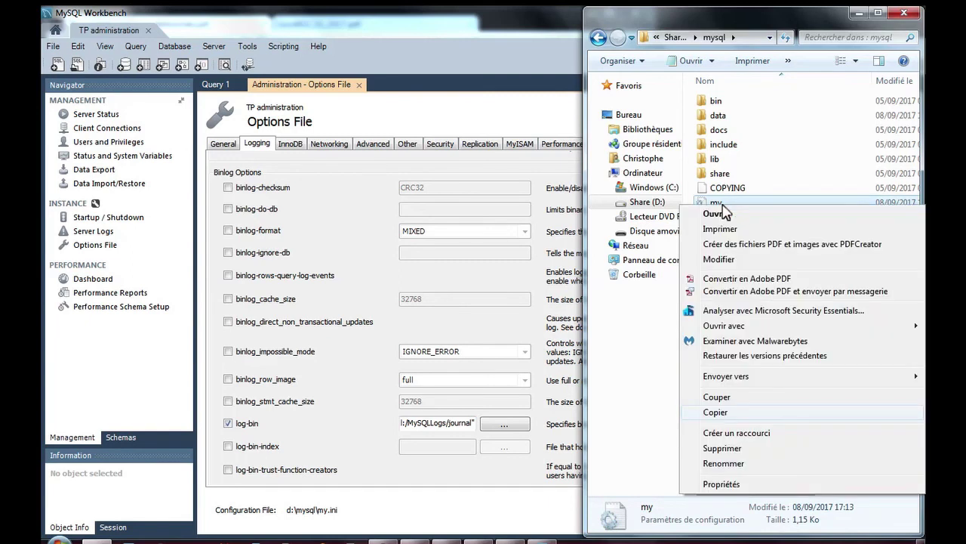
{"action": "mouse_move", "coordinate": [729, 326]}
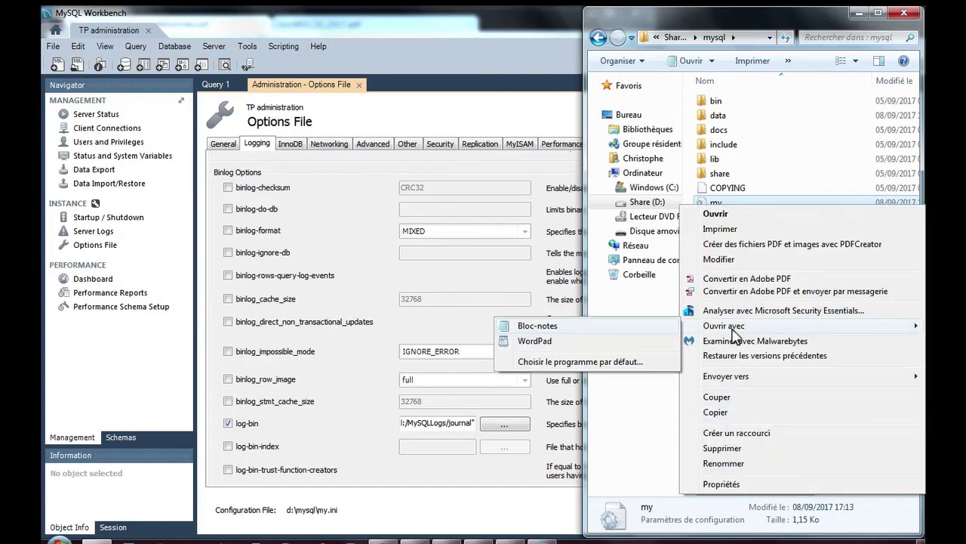
{"action": "left_click", "coordinate": [597, 331]}
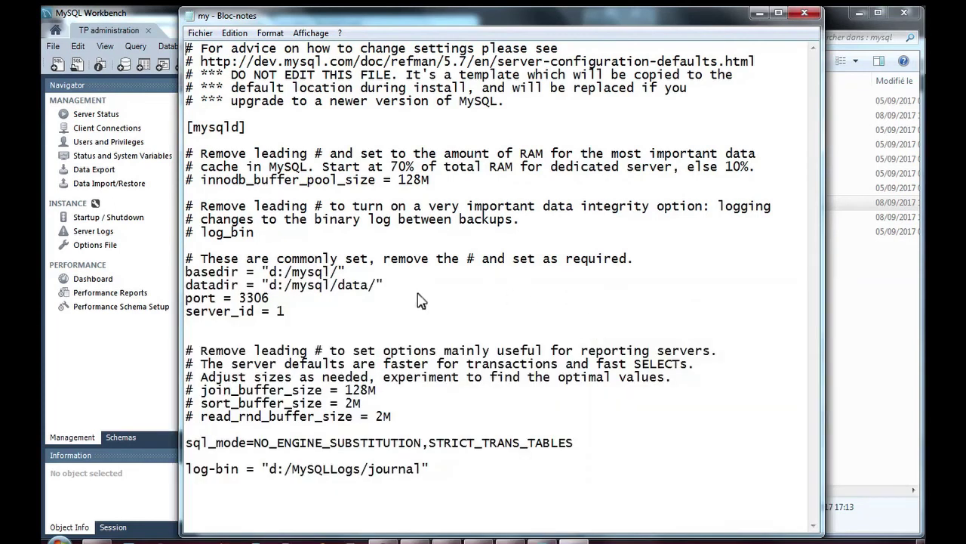
Check that my.ini ends with log-bin = "d:/MySQLLogs/journal", then close Notepad.
{"action": "left_click_drag", "start_coordinate": [436, 468], "coordinate": [168, 472]}
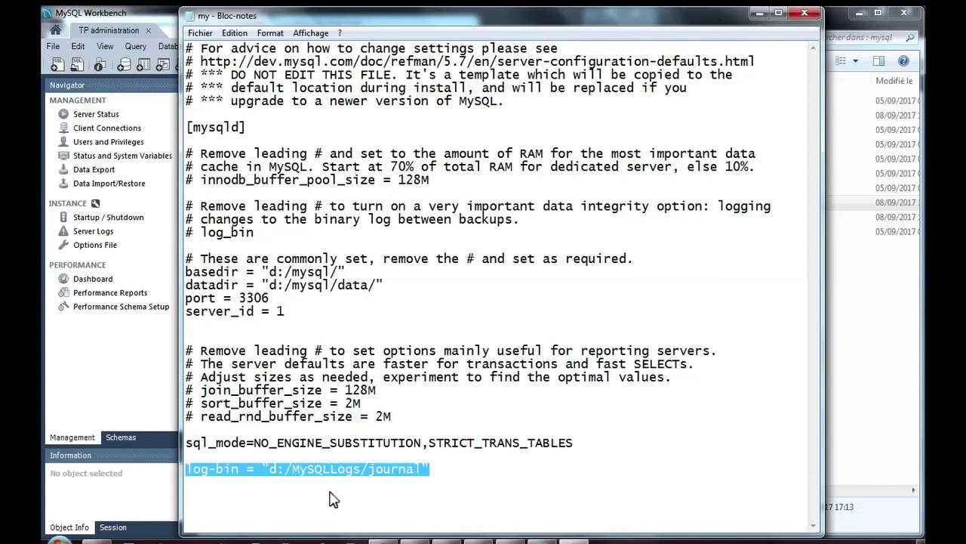
{"action": "left_click", "coordinate": [432, 473]}
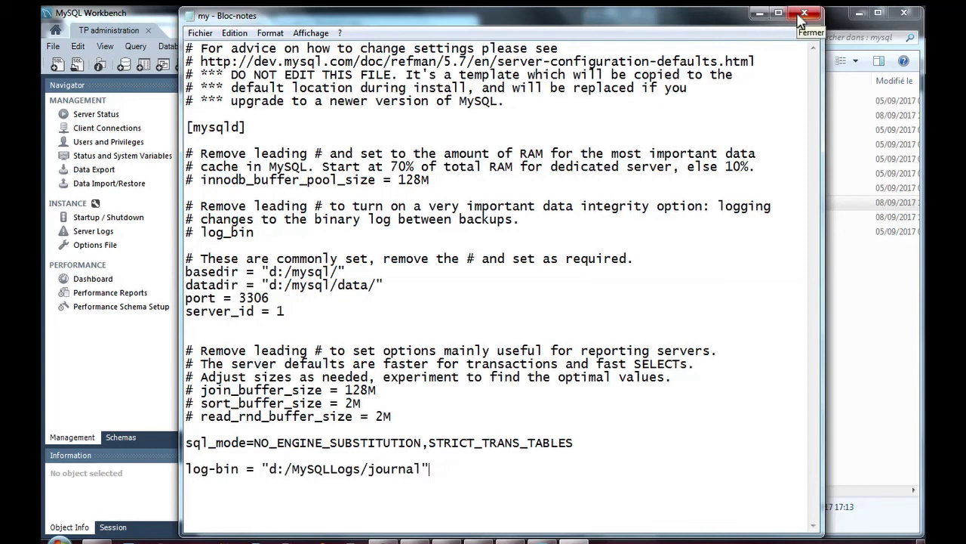
{"action": "left_click", "coordinate": [802, 15]}
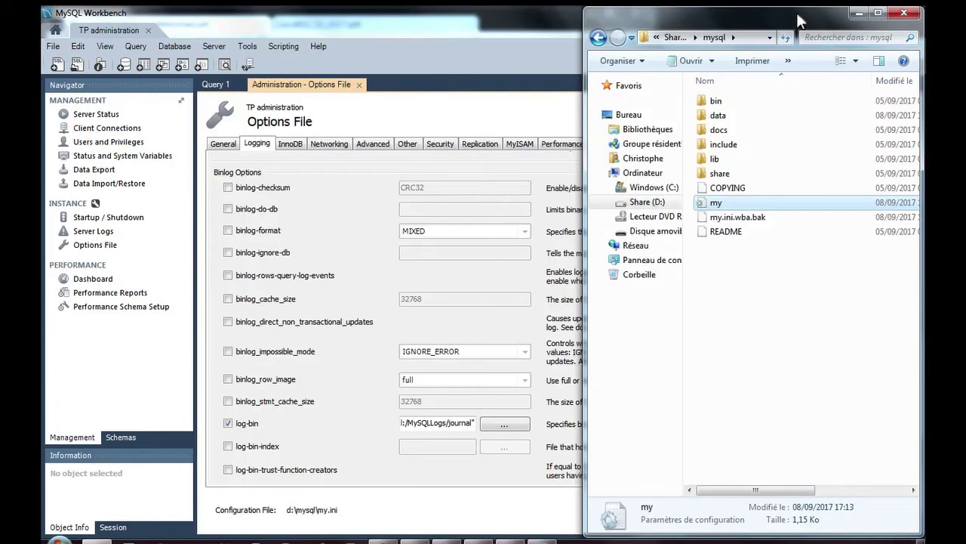
Close the TP administration tab in Workbench and focus the Command Prompt.
{"action": "left_click", "coordinate": [465, 126]}
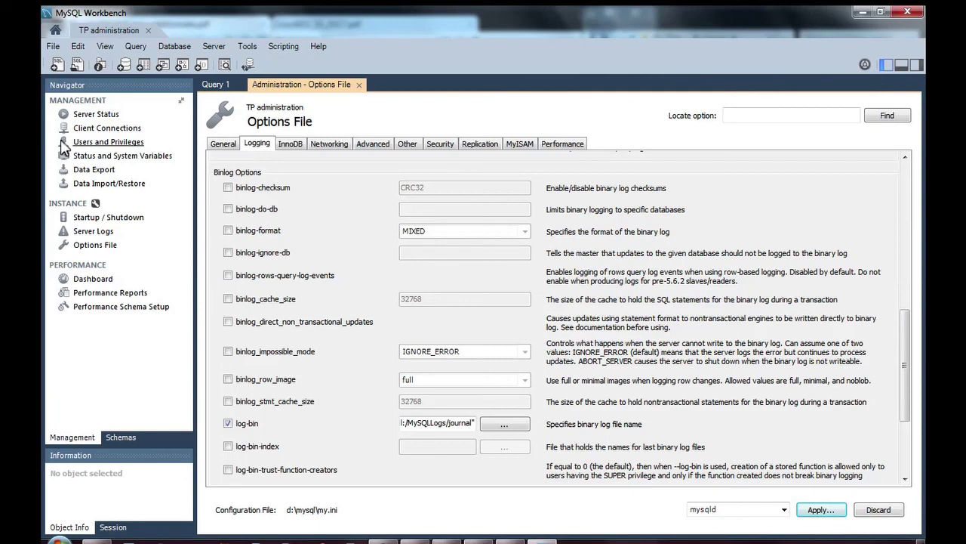
{"action": "left_click", "coordinate": [148, 30]}
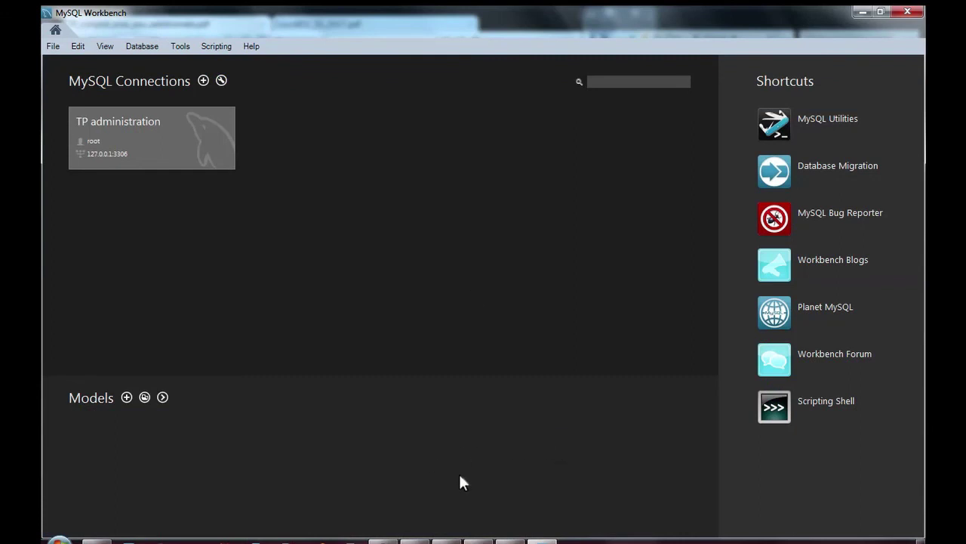
{"action": "left_click", "coordinate": [474, 539]}
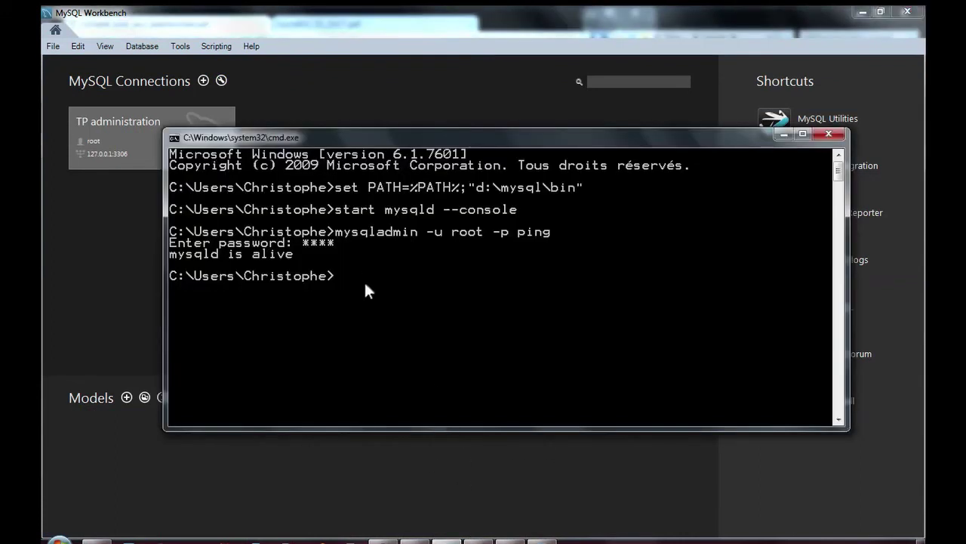
Stop the MySQL server with mysqladmin shutdown, entering the root password.
{"action": "key", "text": "Up"}
{"action": "key", "text": "BackSpace"}
{"action": "key", "text": "BackSpace"}
{"action": "key", "text": "BackSpace"}
{"action": "key", "text": "BackSpace"}
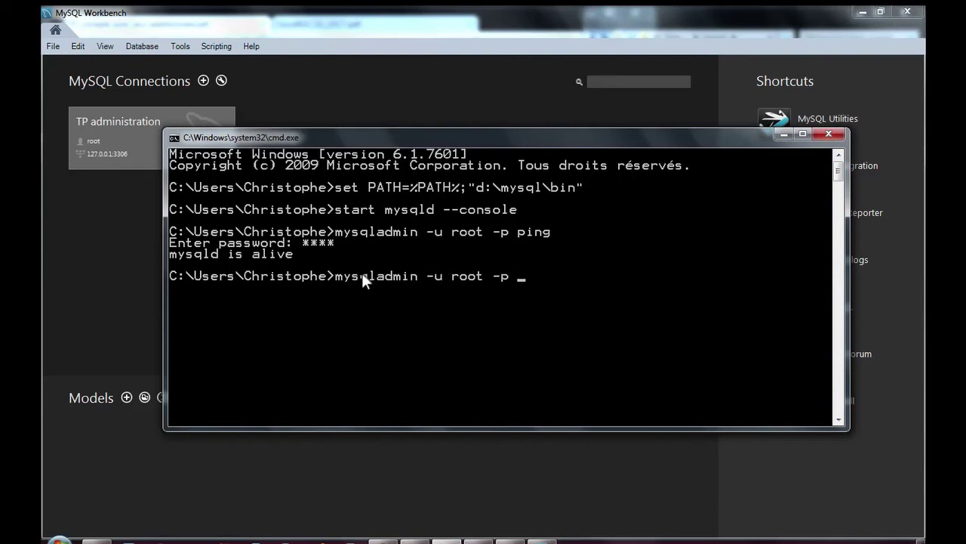
{"action": "type", "text": "shutdown"}
{"action": "key", "text": "Return"}
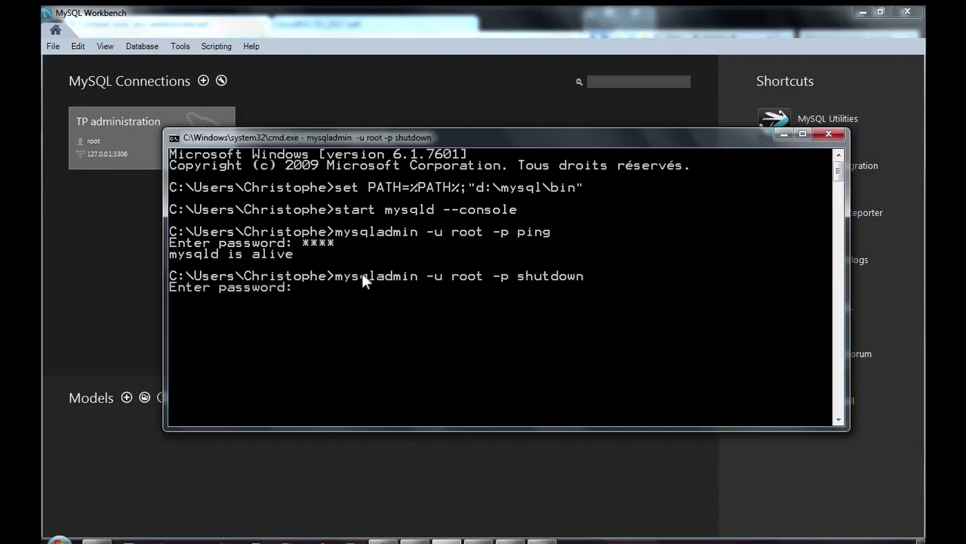
{"action": "type", "text": "****"}
{"action": "key", "text": "Return"}
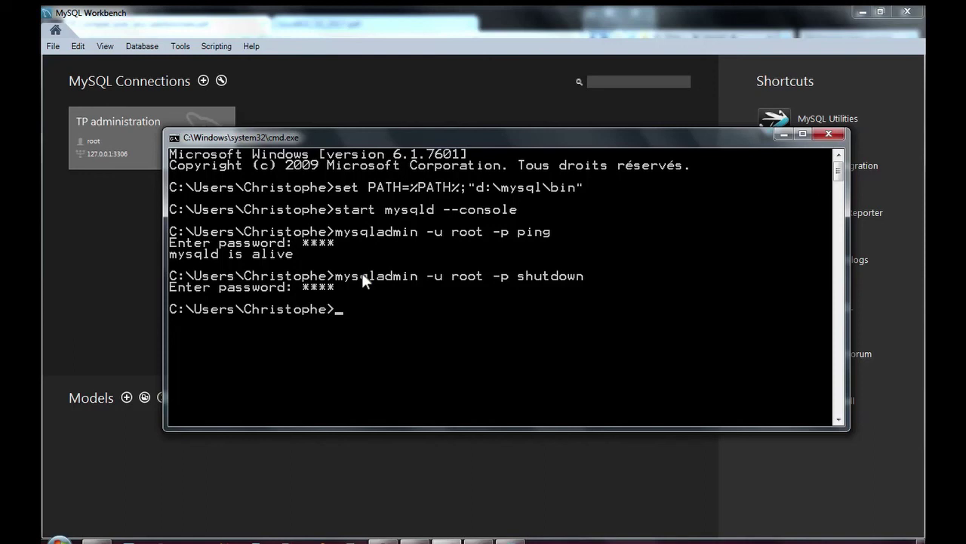
Restart the server with start mysqld --console and minimize its console window.
{"action": "key", "text": "Up"}
{"action": "key", "text": "Up"}
{"action": "key", "text": "Up"}
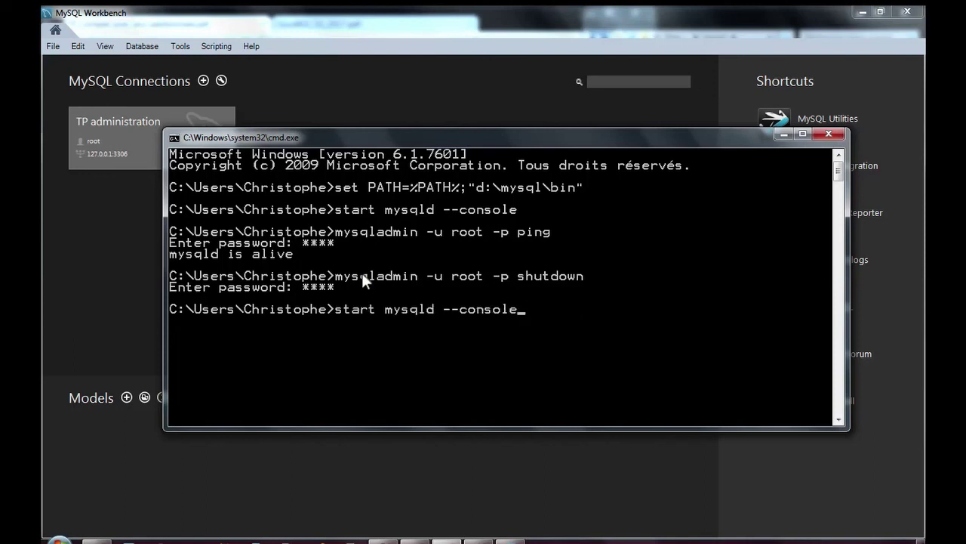
{"action": "key", "text": "Return"}
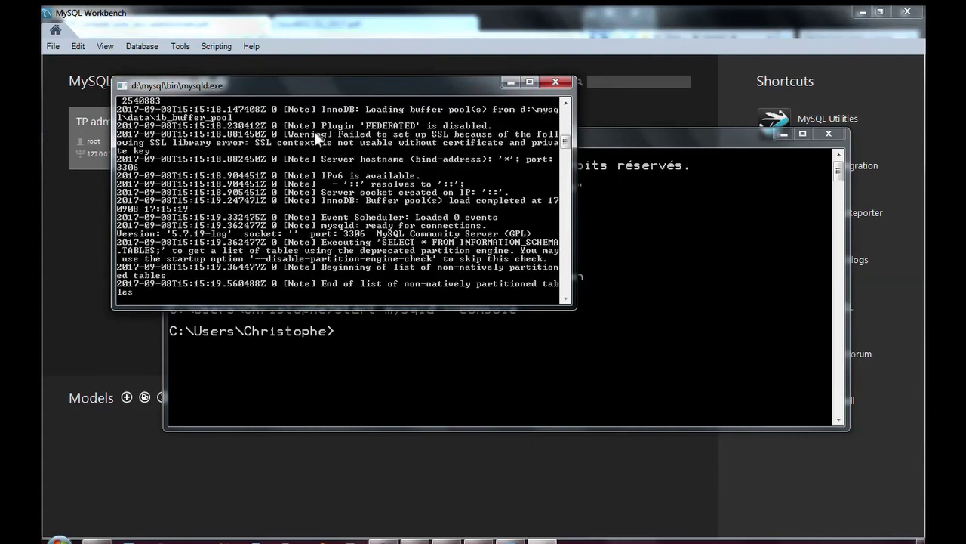
{"action": "left_click", "coordinate": [511, 81]}
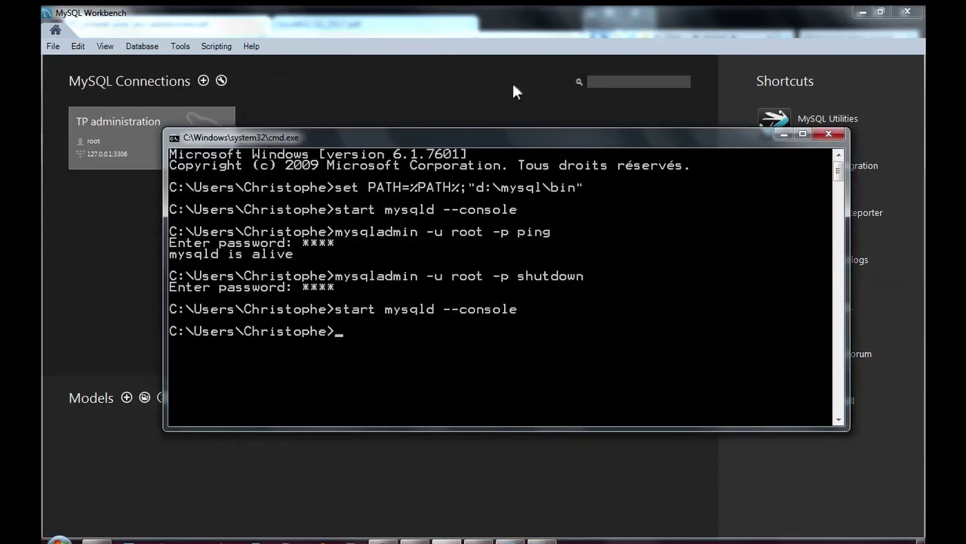
{"action": "mouse_move", "coordinate": [130, 541]}
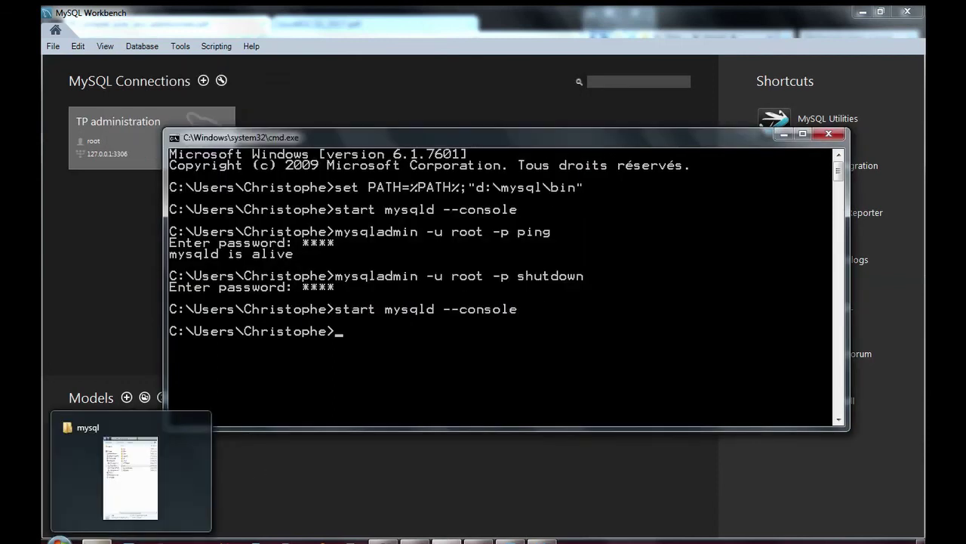
{"action": "left_click", "coordinate": [131, 477]}
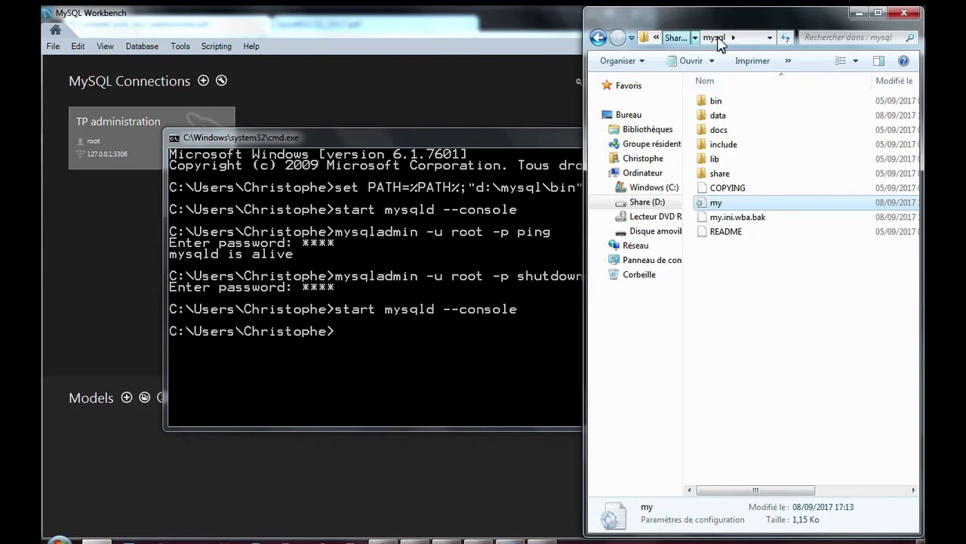
Open D:\MySQLLogs to see the new journal.000001 and journal.index files.
{"action": "left_click", "coordinate": [675, 38]}
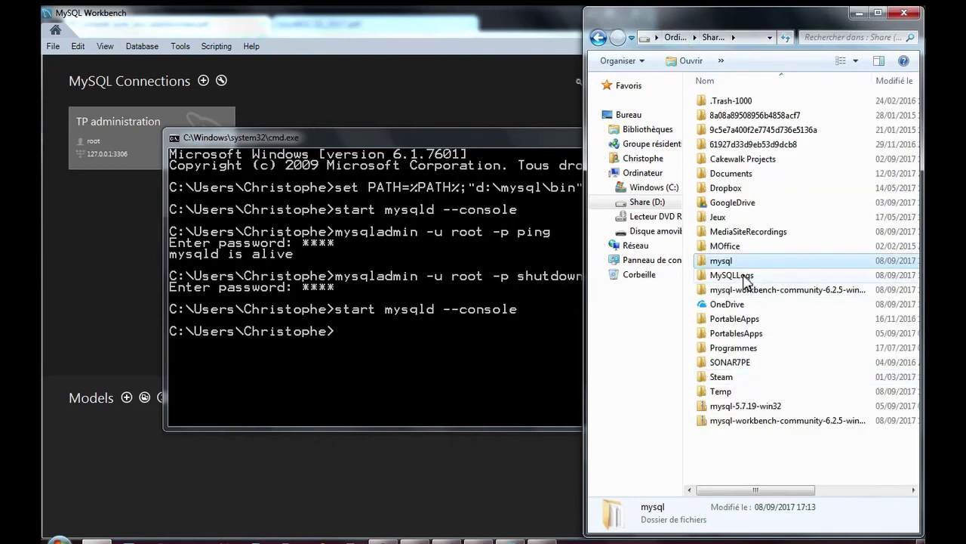
{"action": "double_click", "coordinate": [731, 275]}
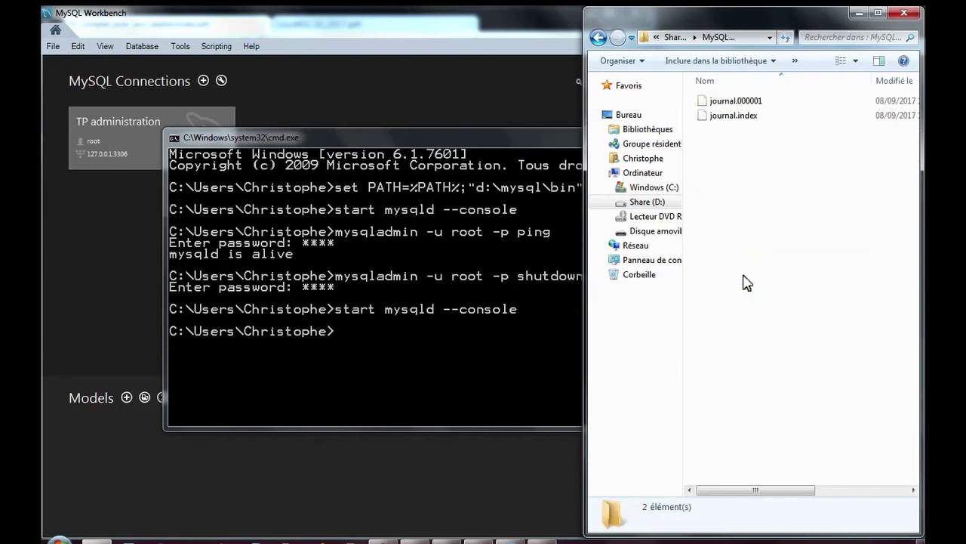